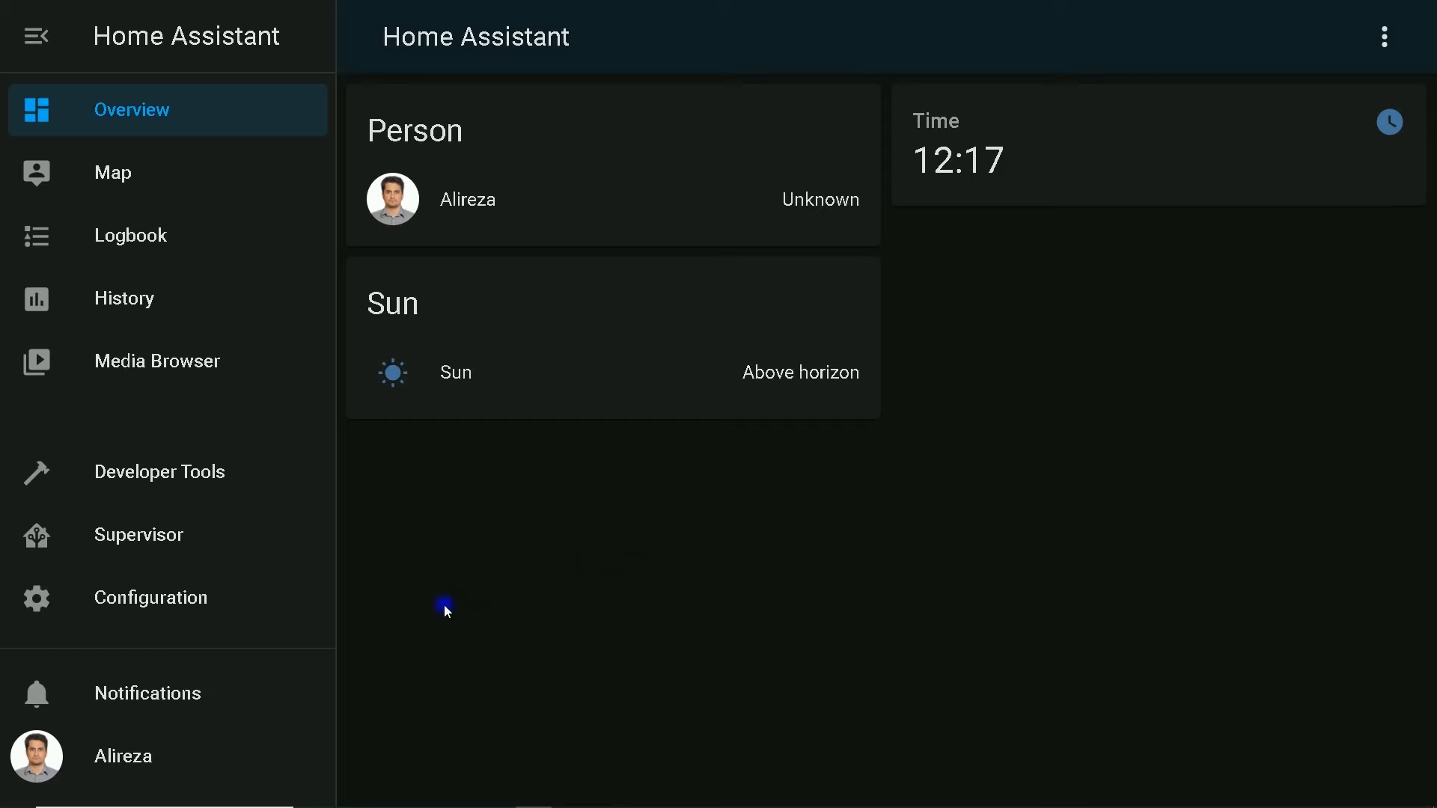
Turn on Advanced Mode in the user profile, then view the installed add-ons under Supervisor
{"action": "left_click", "coordinate": [131, 756]}
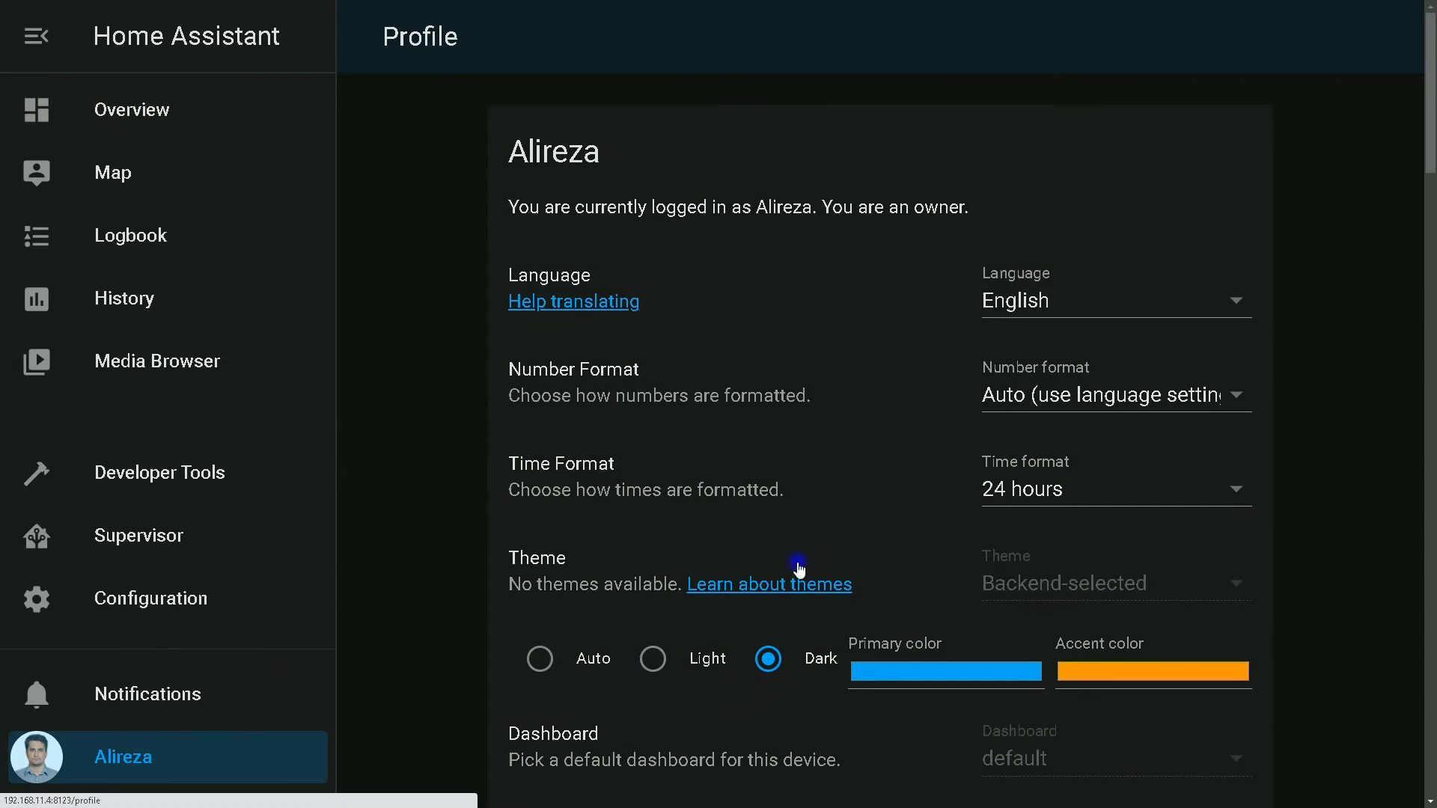
{"action": "scroll", "coordinate": [798, 530], "scroll_direction": "down", "scroll_amount": 5}
{"action": "scroll", "coordinate": [796, 530], "scroll_direction": "down", "scroll_amount": 3}
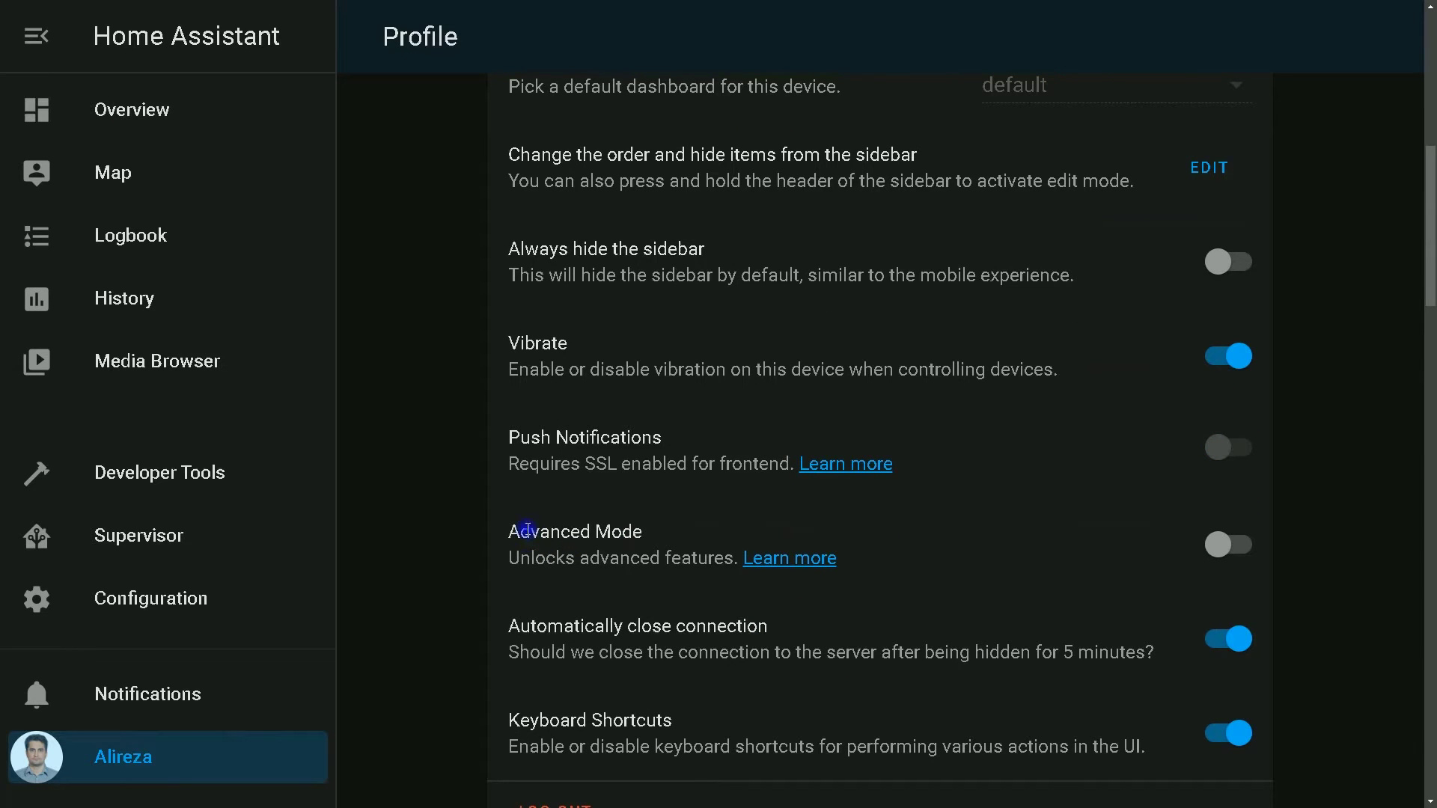
{"action": "left_click", "coordinate": [1252, 549]}
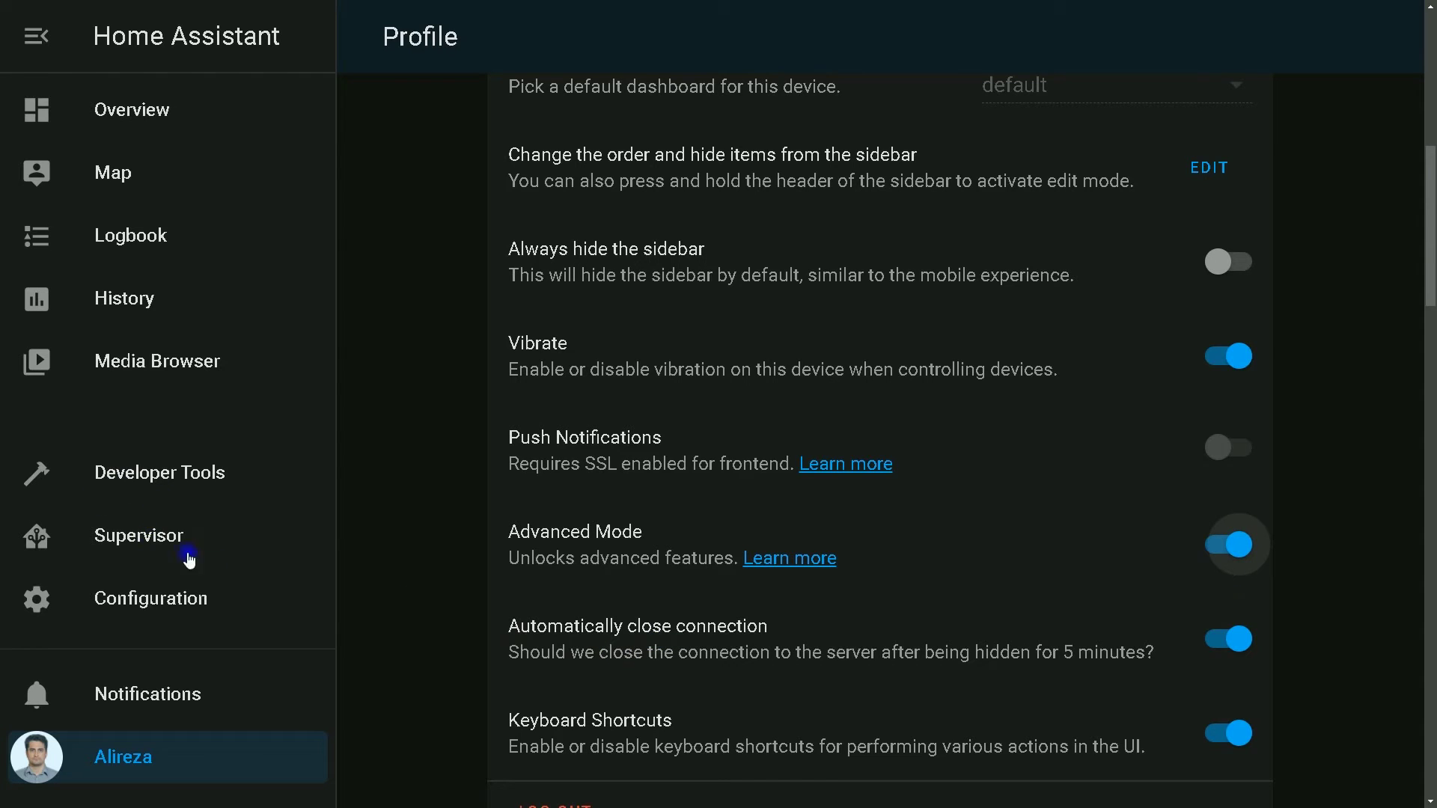
{"action": "left_click", "coordinate": [144, 539]}
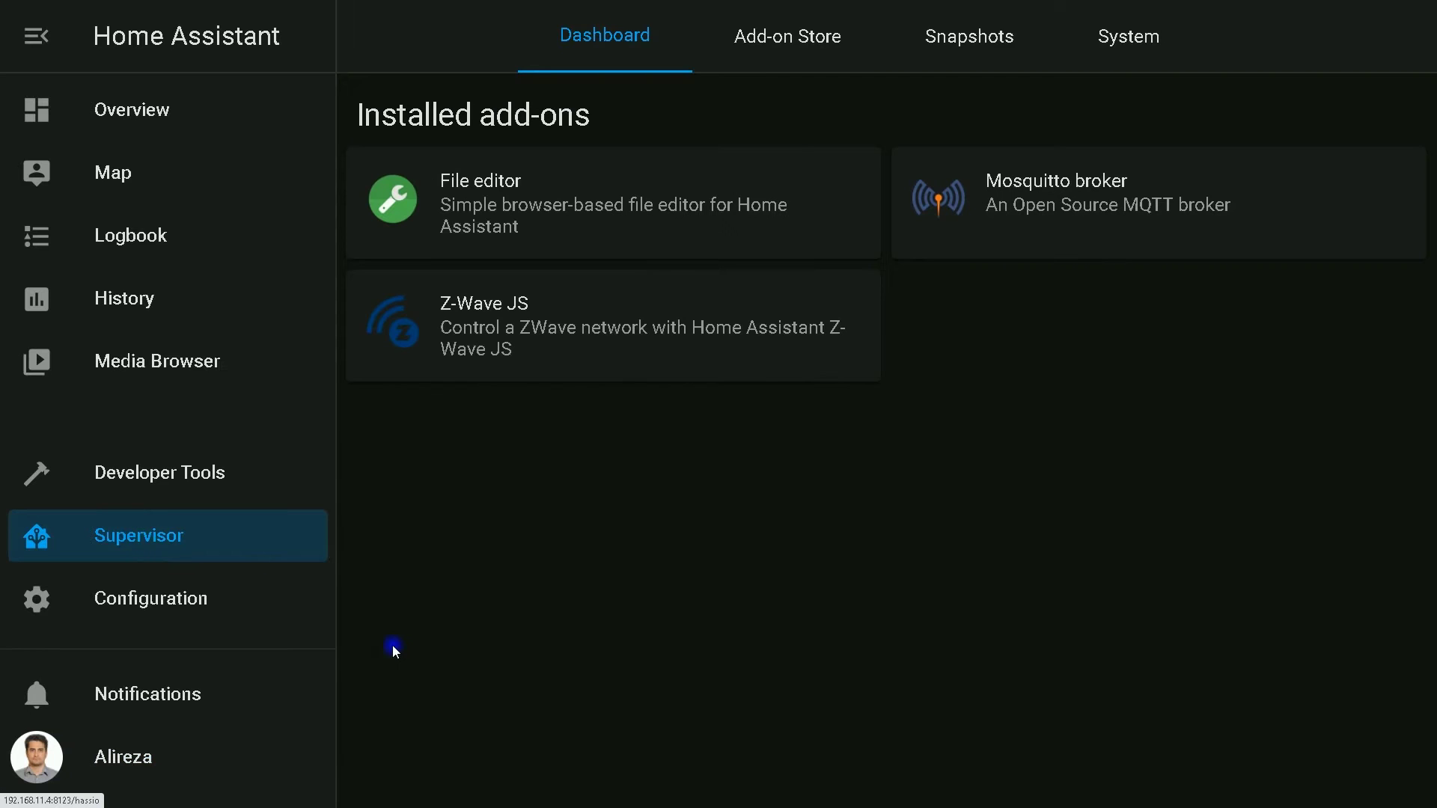
Search the add-on store for 'ssh', install Terminal & SSH, and open its configuration
{"action": "left_click", "coordinate": [789, 45]}
{"action": "left_click", "coordinate": [485, 113]}
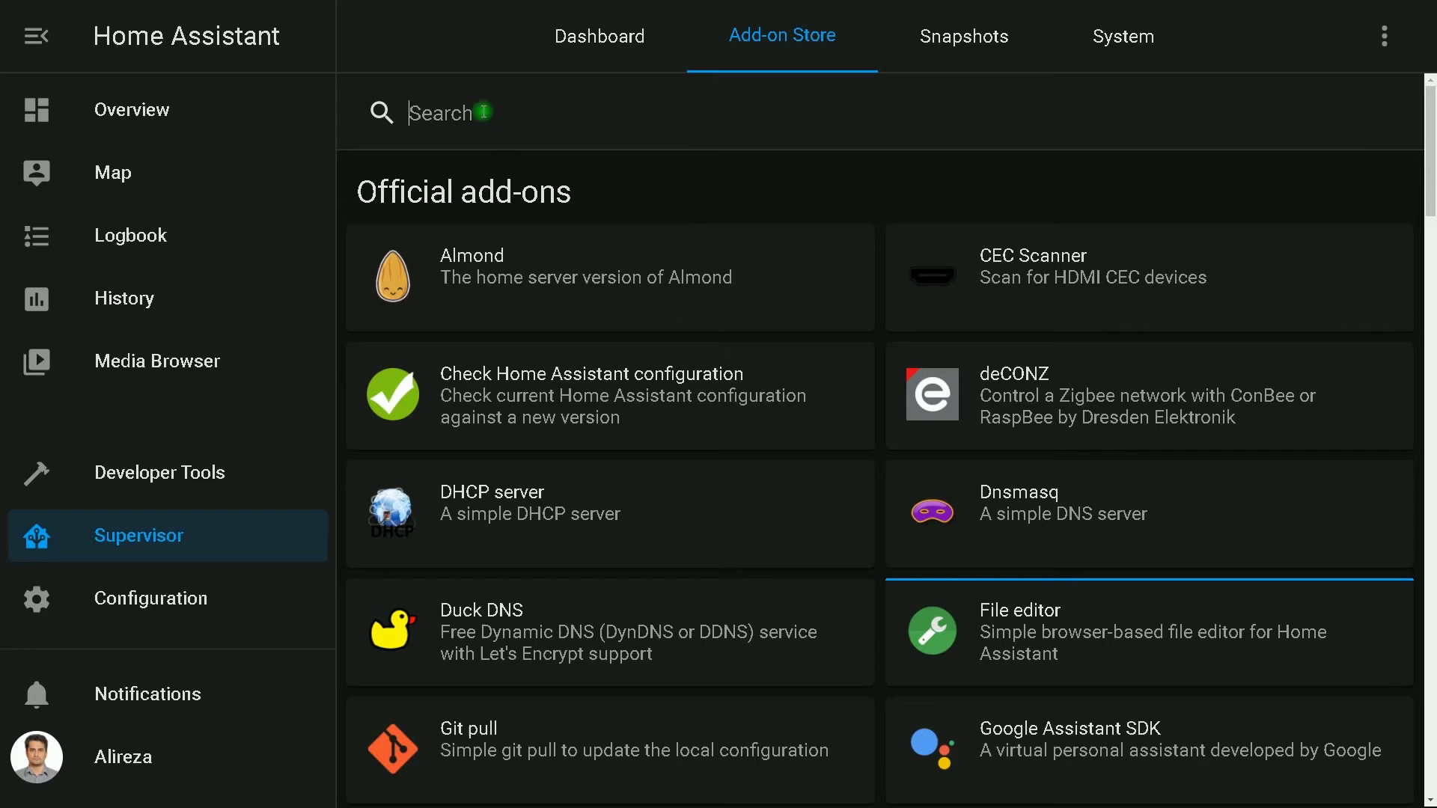
{"action": "type", "text": "s"}
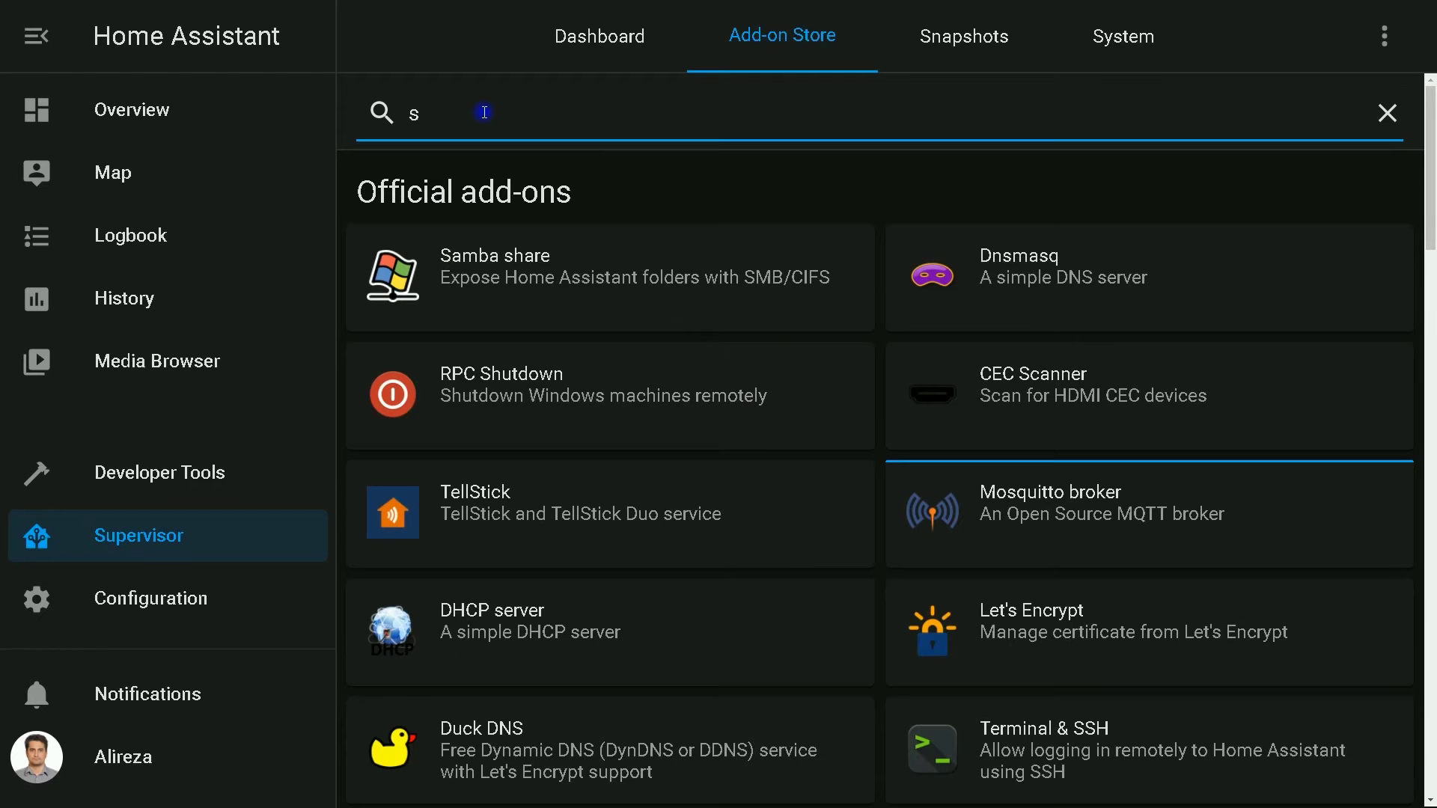
{"action": "type", "text": "sh"}
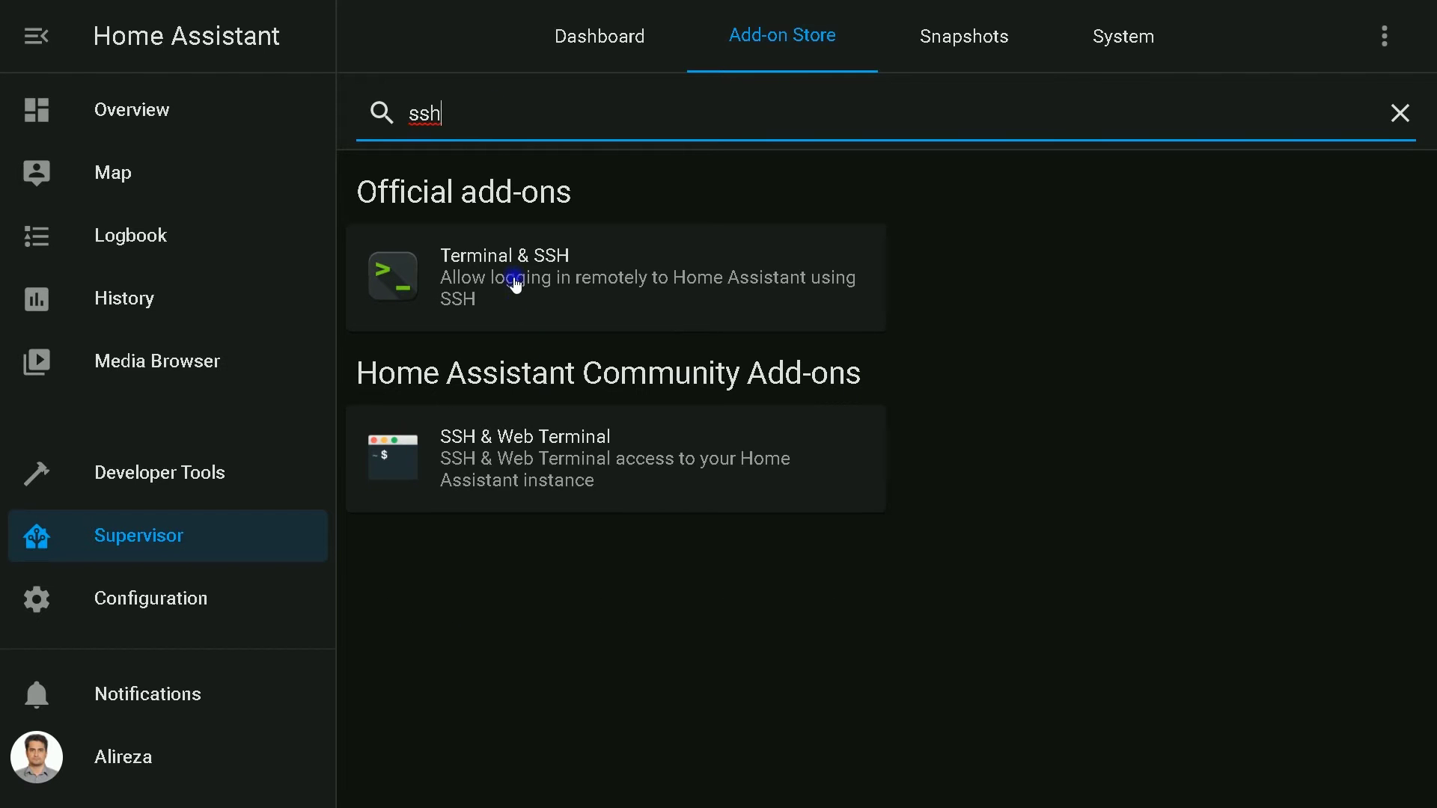
{"action": "left_click", "coordinate": [515, 280]}
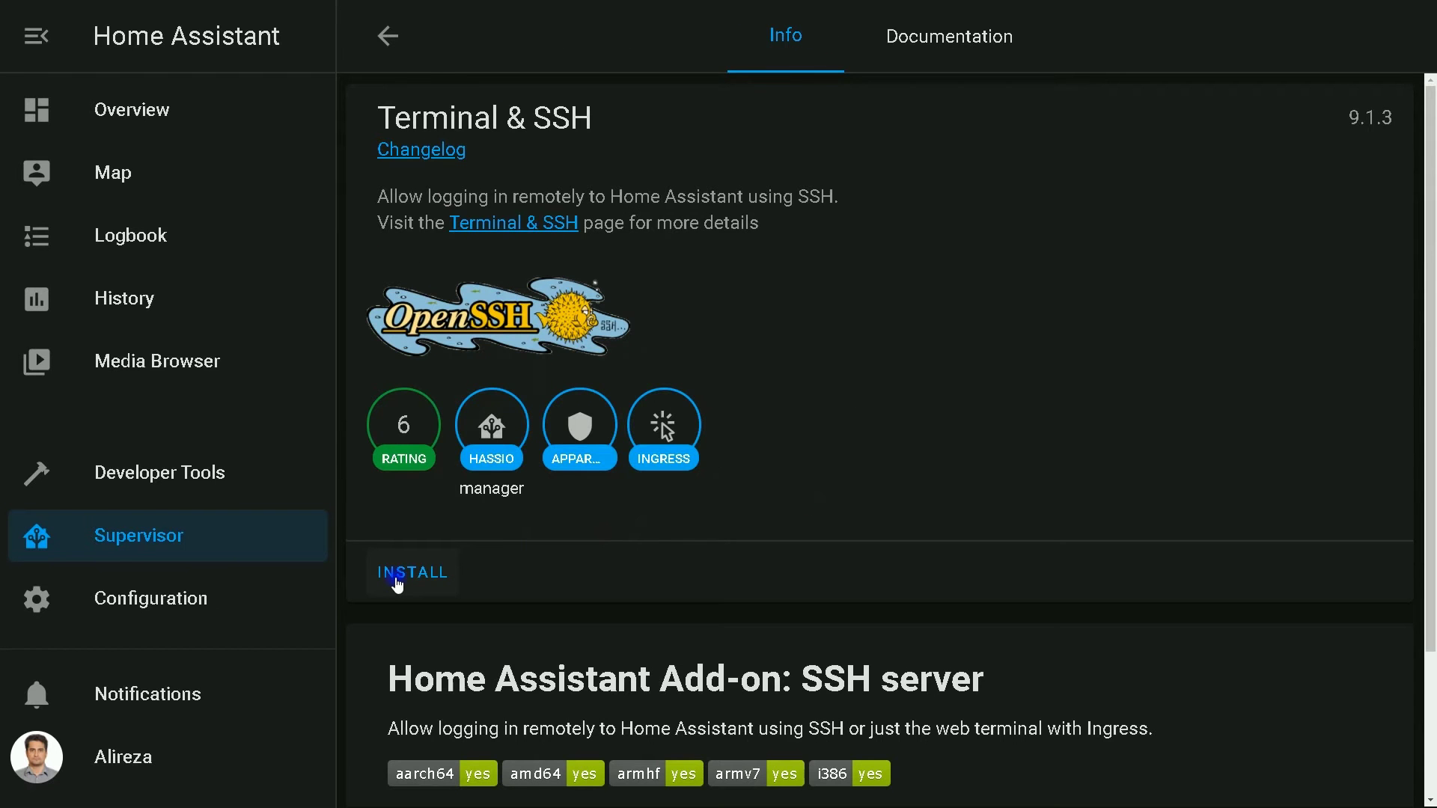
{"action": "left_click", "coordinate": [397, 576]}
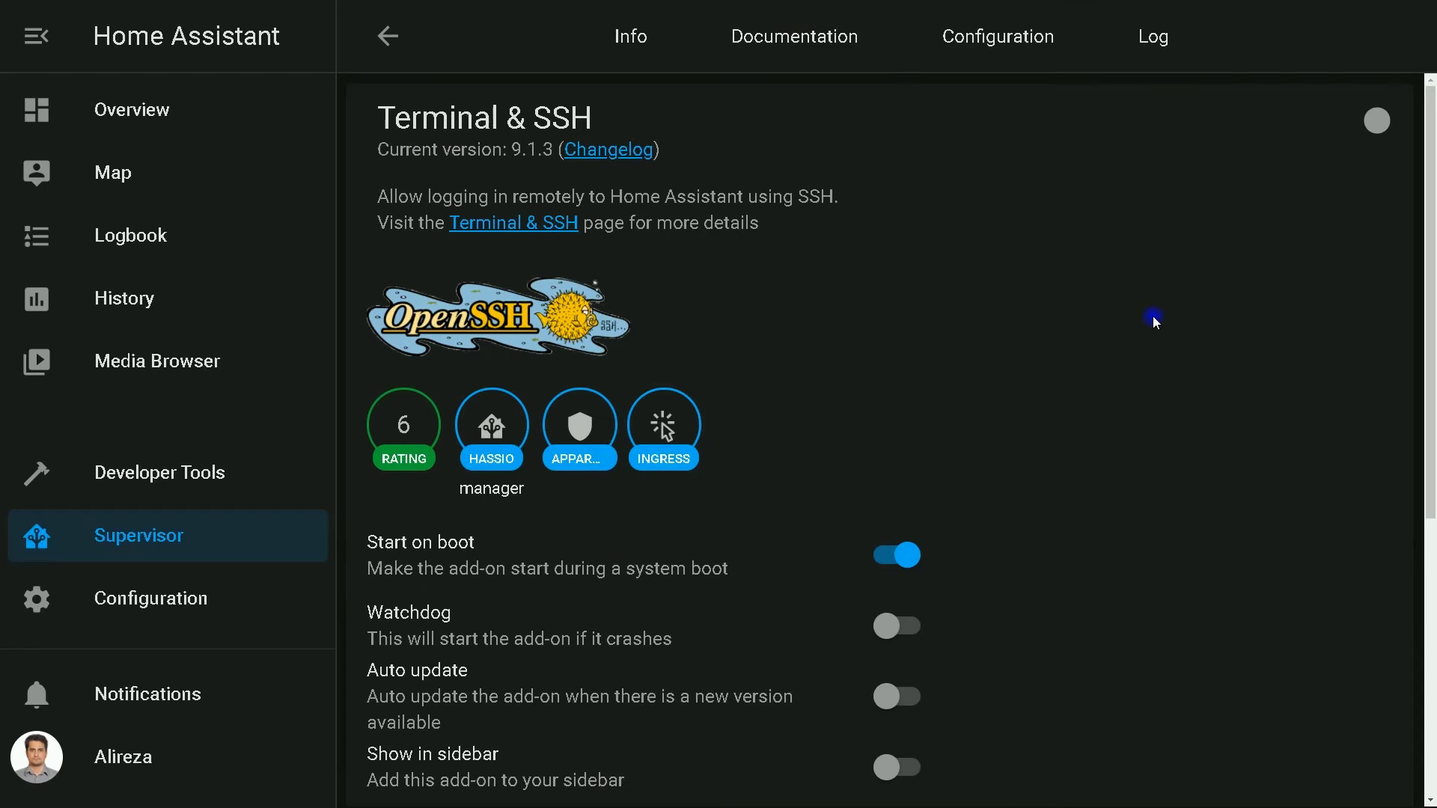
{"action": "scroll", "coordinate": [1154, 322], "scroll_direction": "down", "scroll_amount": 3}
{"action": "scroll", "coordinate": [1154, 328], "scroll_direction": "up", "scroll_amount": 3}
{"action": "scroll", "coordinate": [898, 479], "scroll_direction": "down", "scroll_amount": 2}
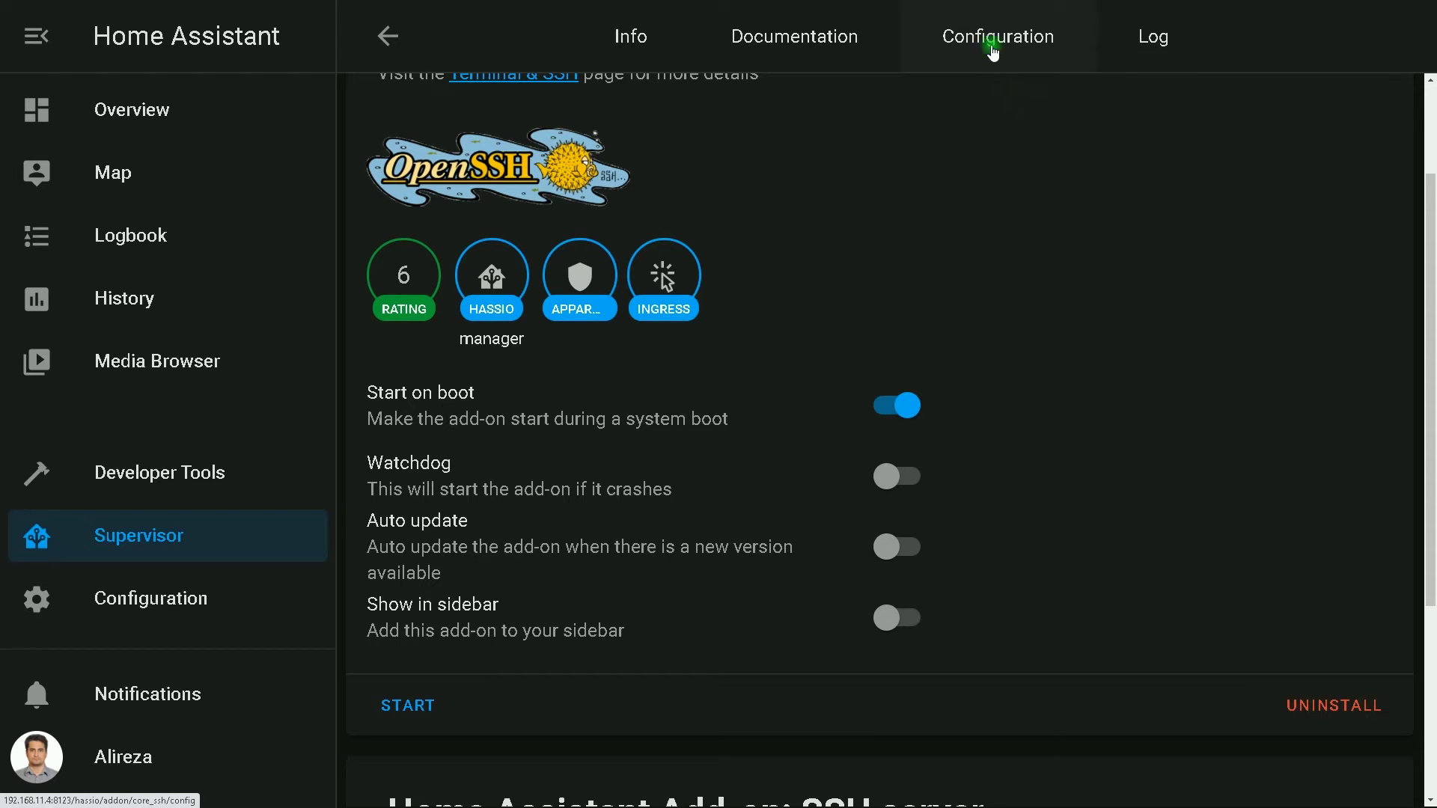
{"action": "left_click", "coordinate": [992, 50]}
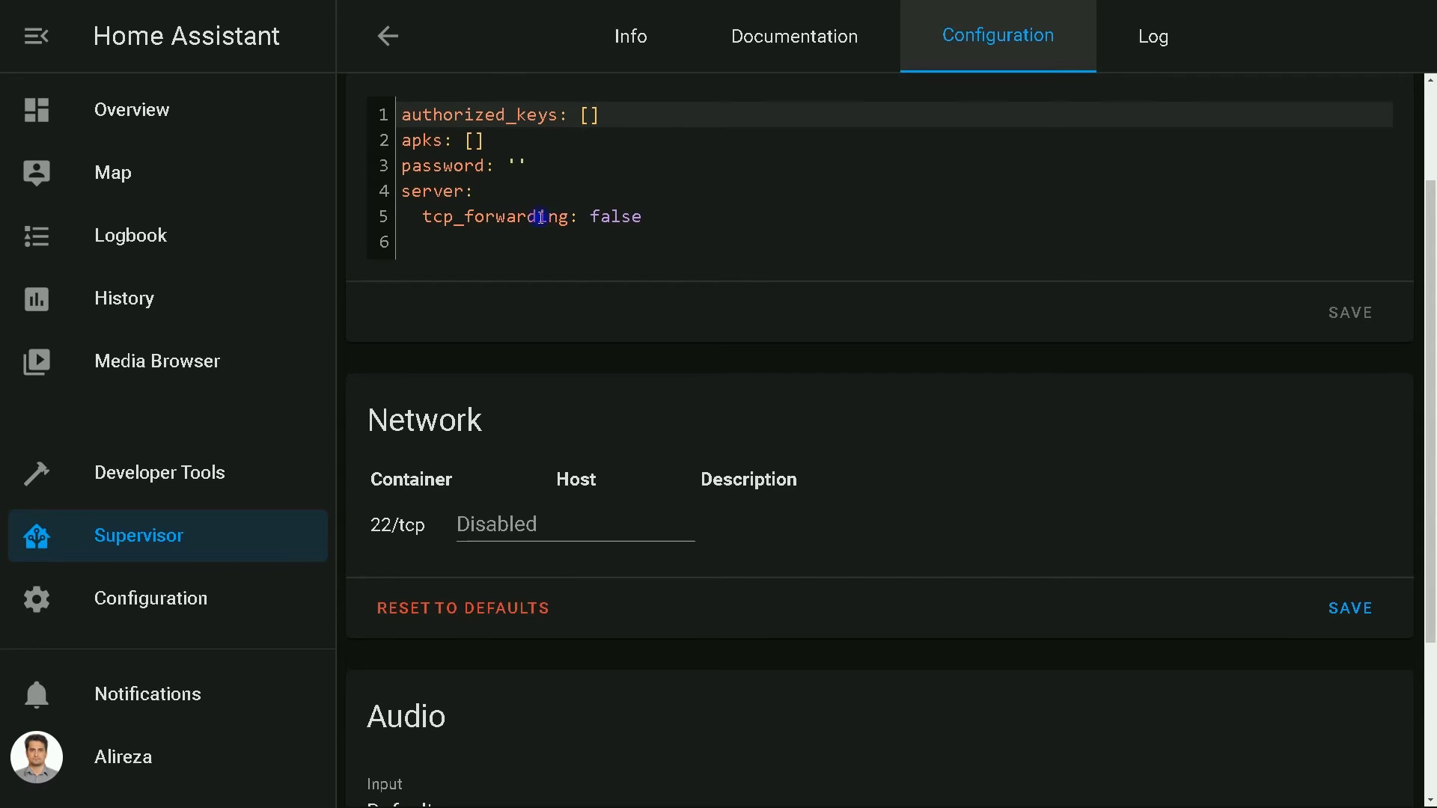
Enter a login password in the add-on's YAML configuration and save it
{"action": "left_click", "coordinate": [522, 166]}
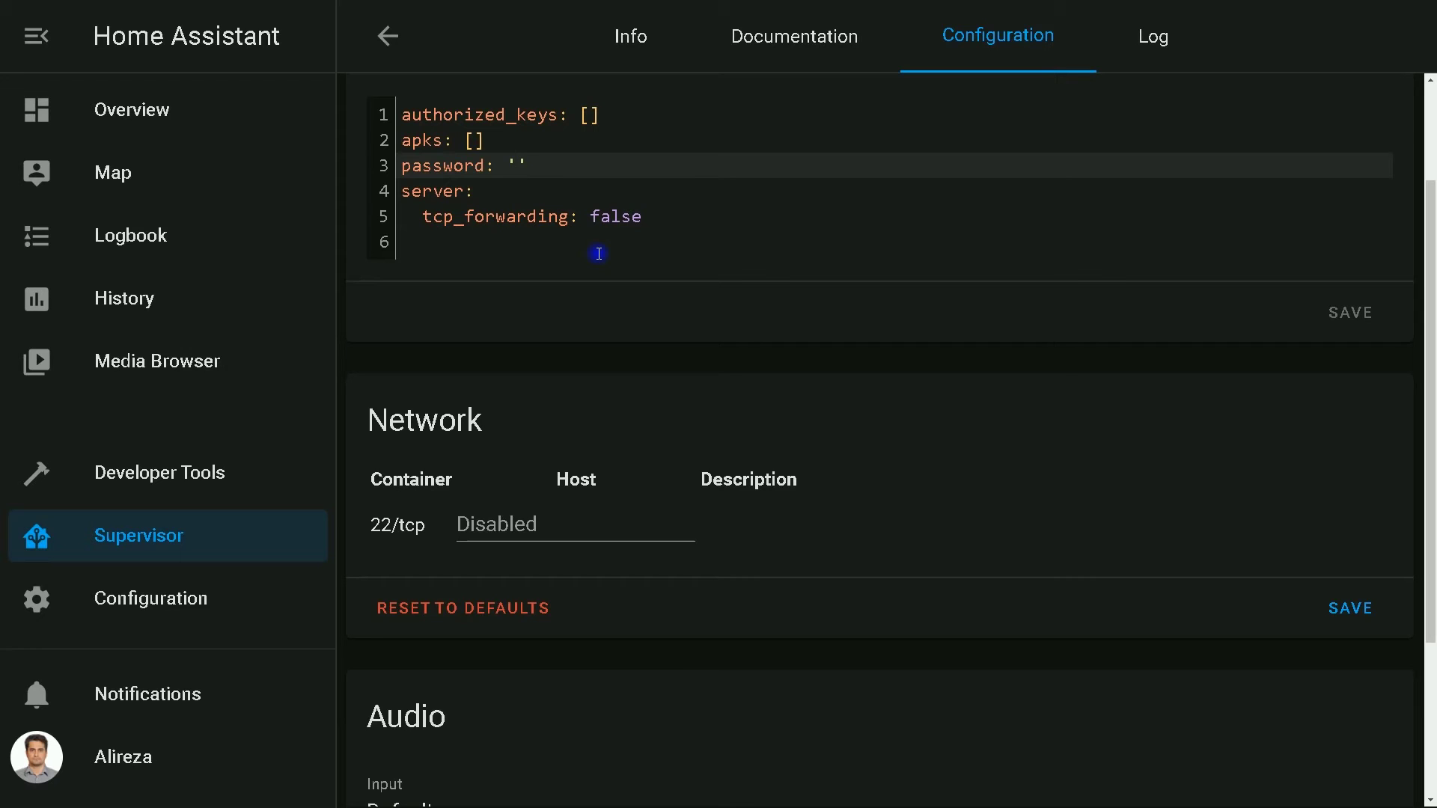
{"action": "type", "text": "HomeAssistant"}
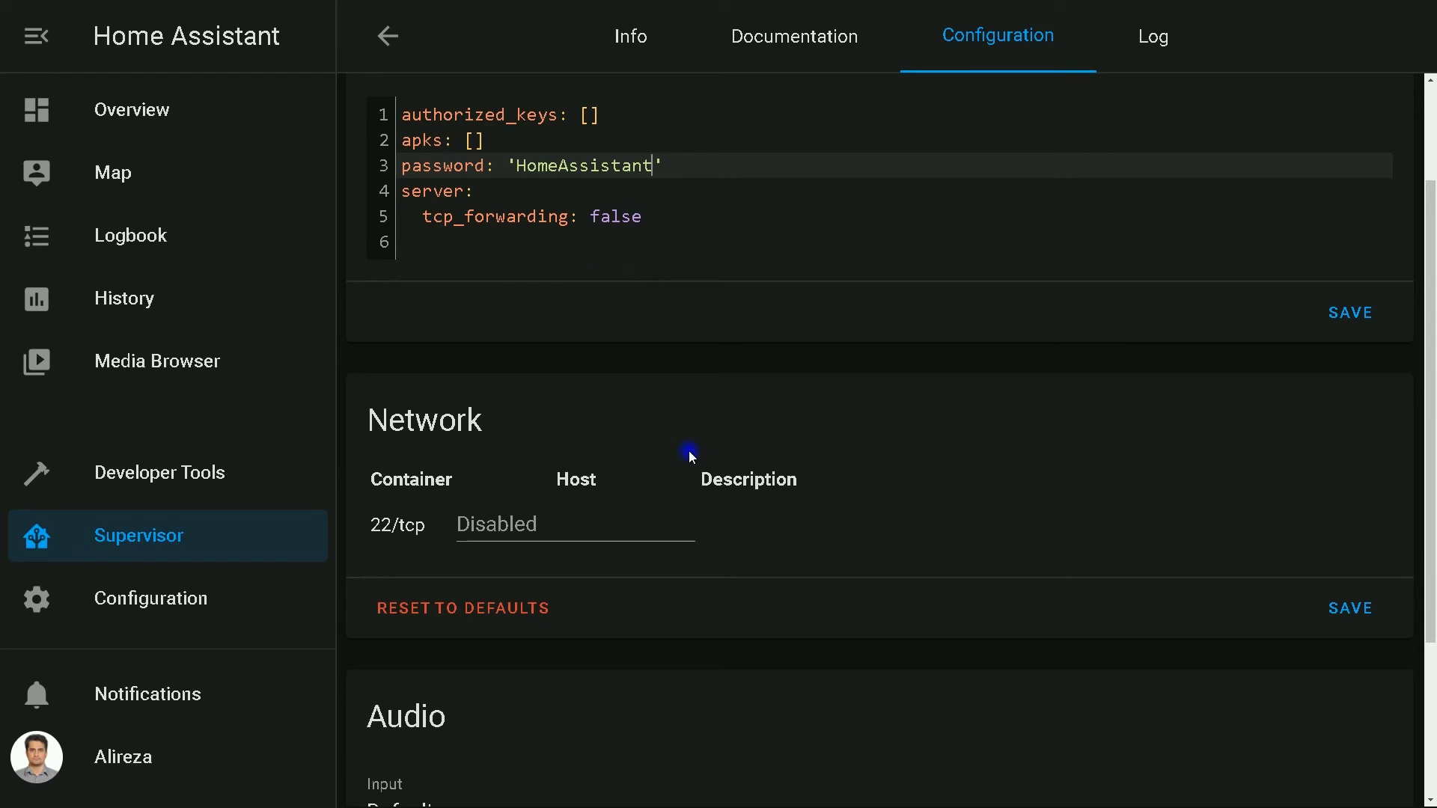
{"action": "left_click", "coordinate": [1344, 327]}
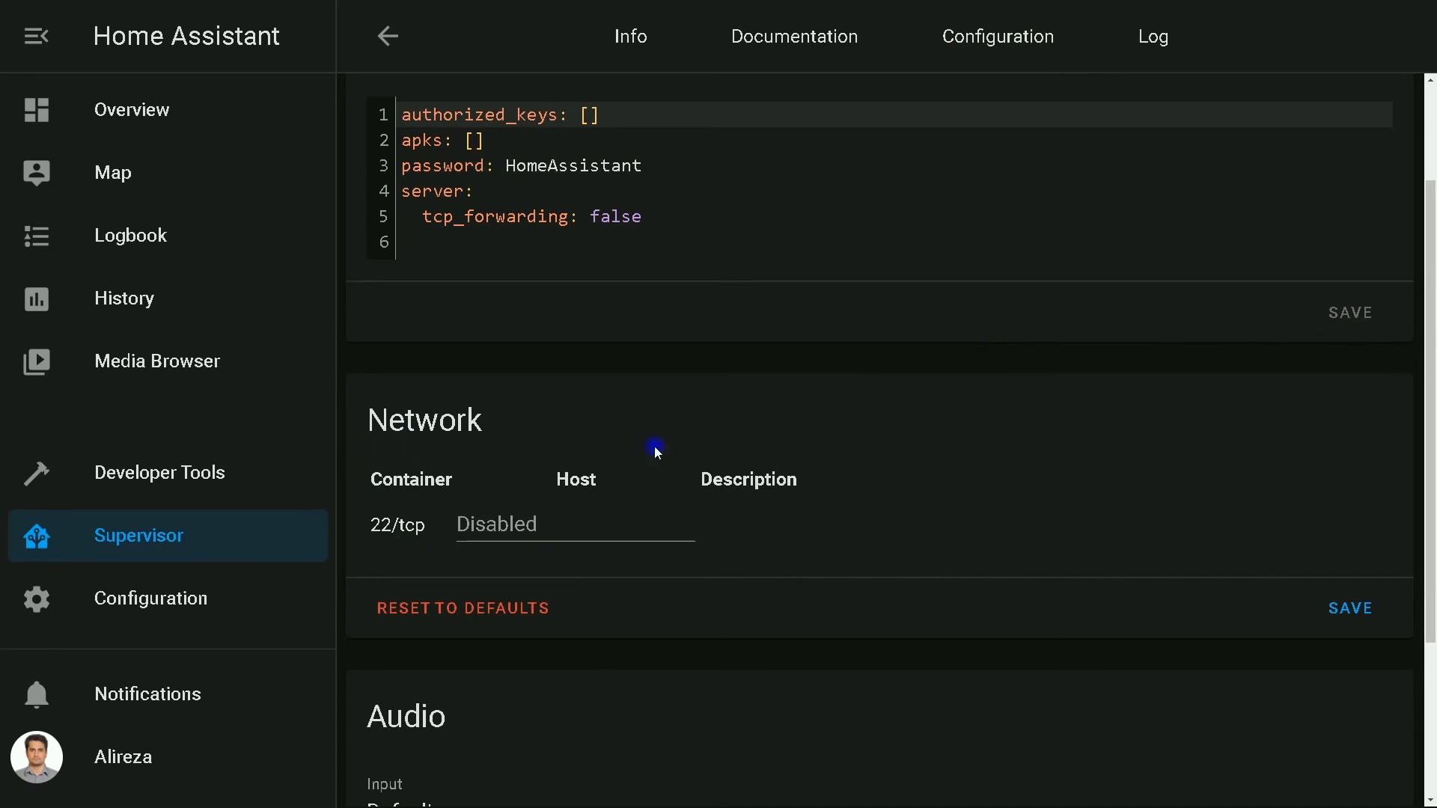
Set the 22/tcp host port to 22, save, and return to the installed add-ons list
{"action": "left_click", "coordinate": [494, 524]}
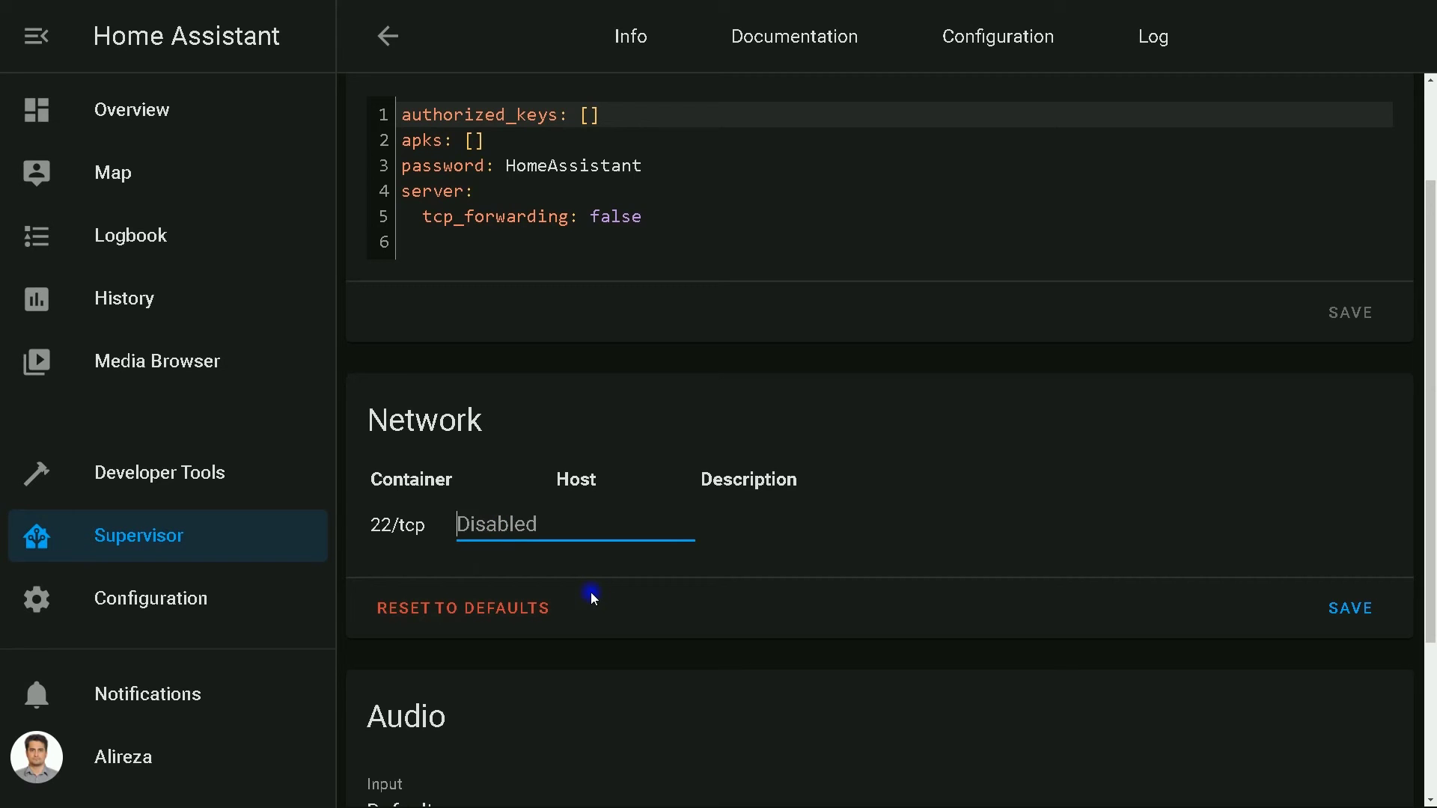
{"action": "type", "text": "22"}
{"action": "left_click", "coordinate": [1348, 610]}
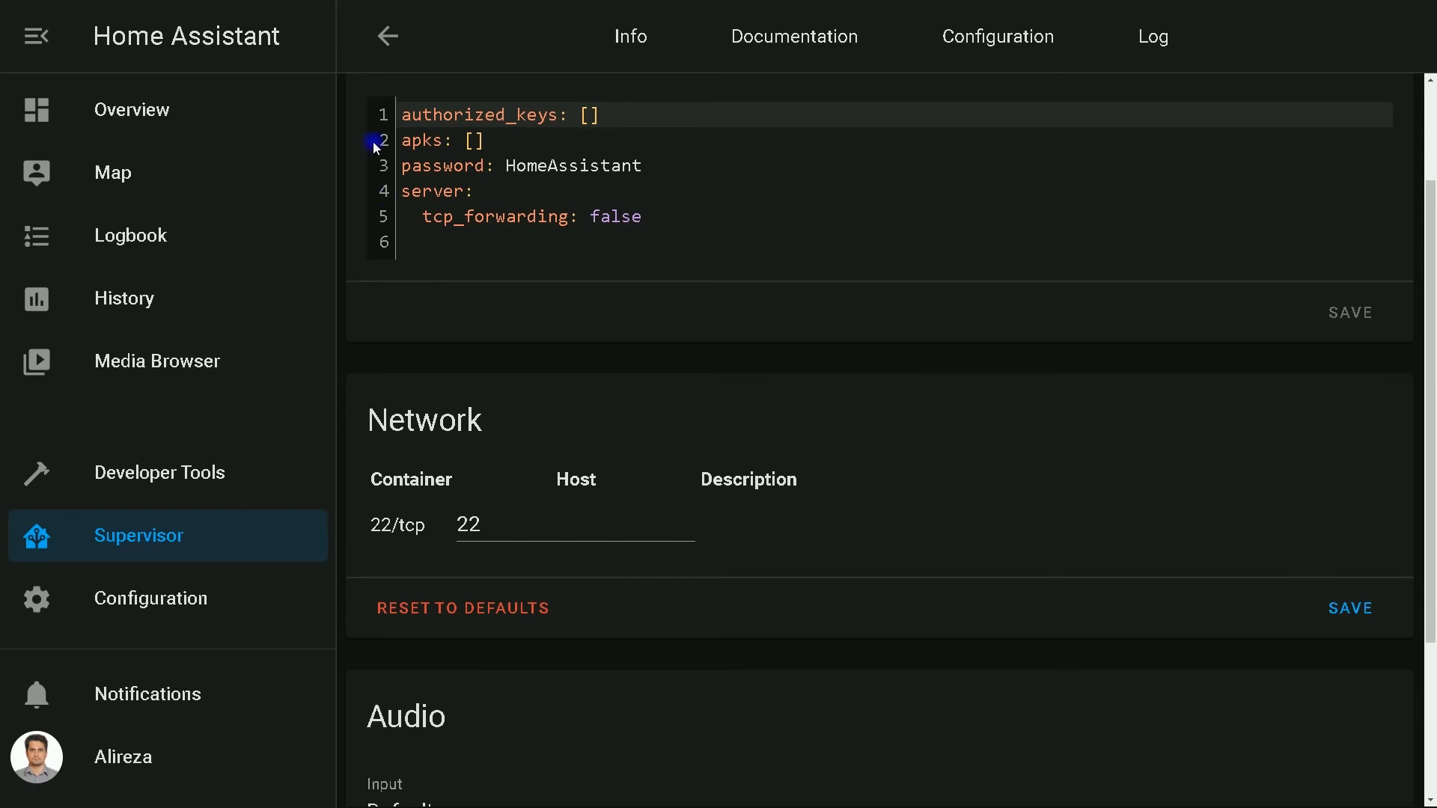
{"action": "left_click", "coordinate": [386, 35]}
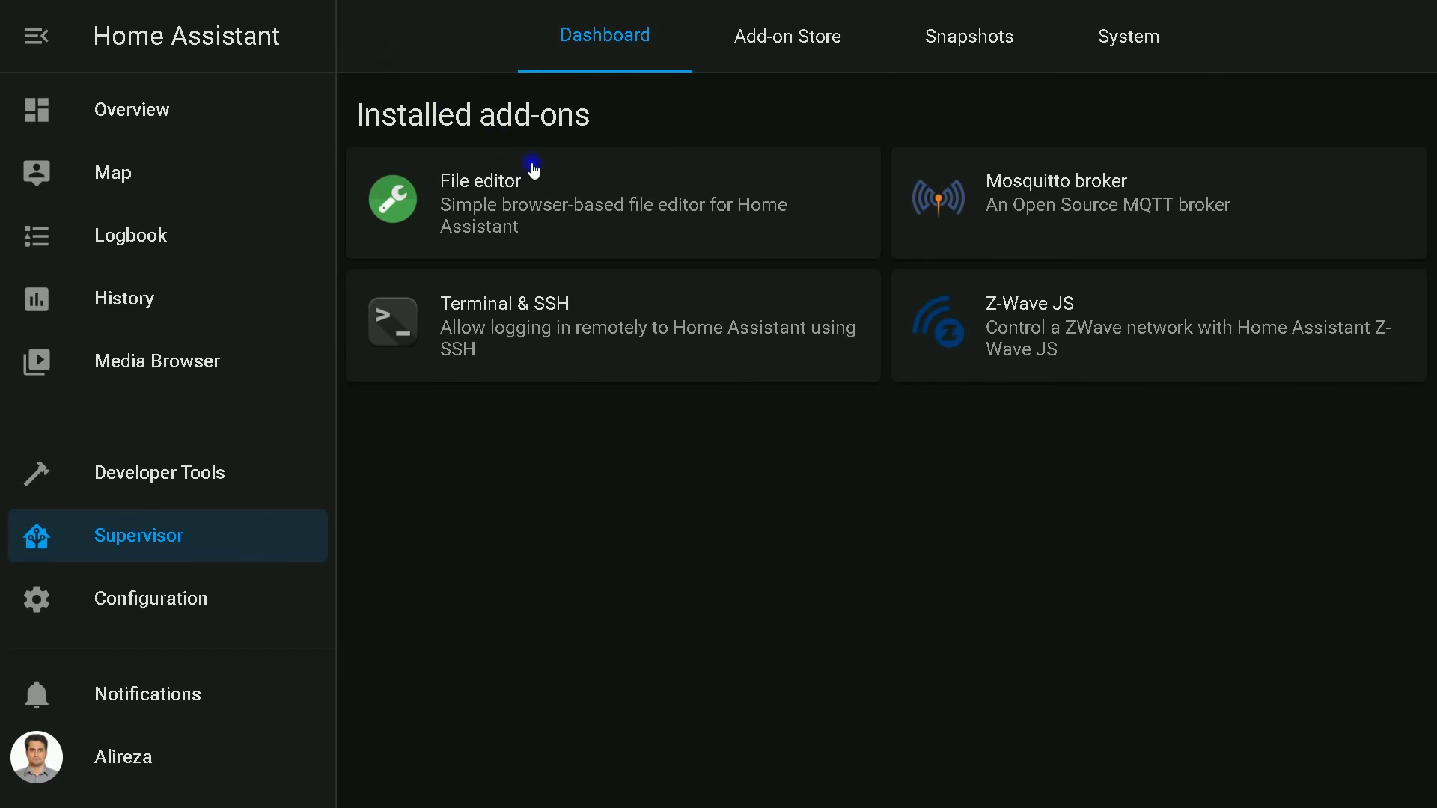
Start the Terminal & SSH add-on so it runs under hostname core-ssh
{"action": "left_click", "coordinate": [488, 346]}
{"action": "scroll", "coordinate": [717, 350], "scroll_direction": "down", "scroll_amount": 1}
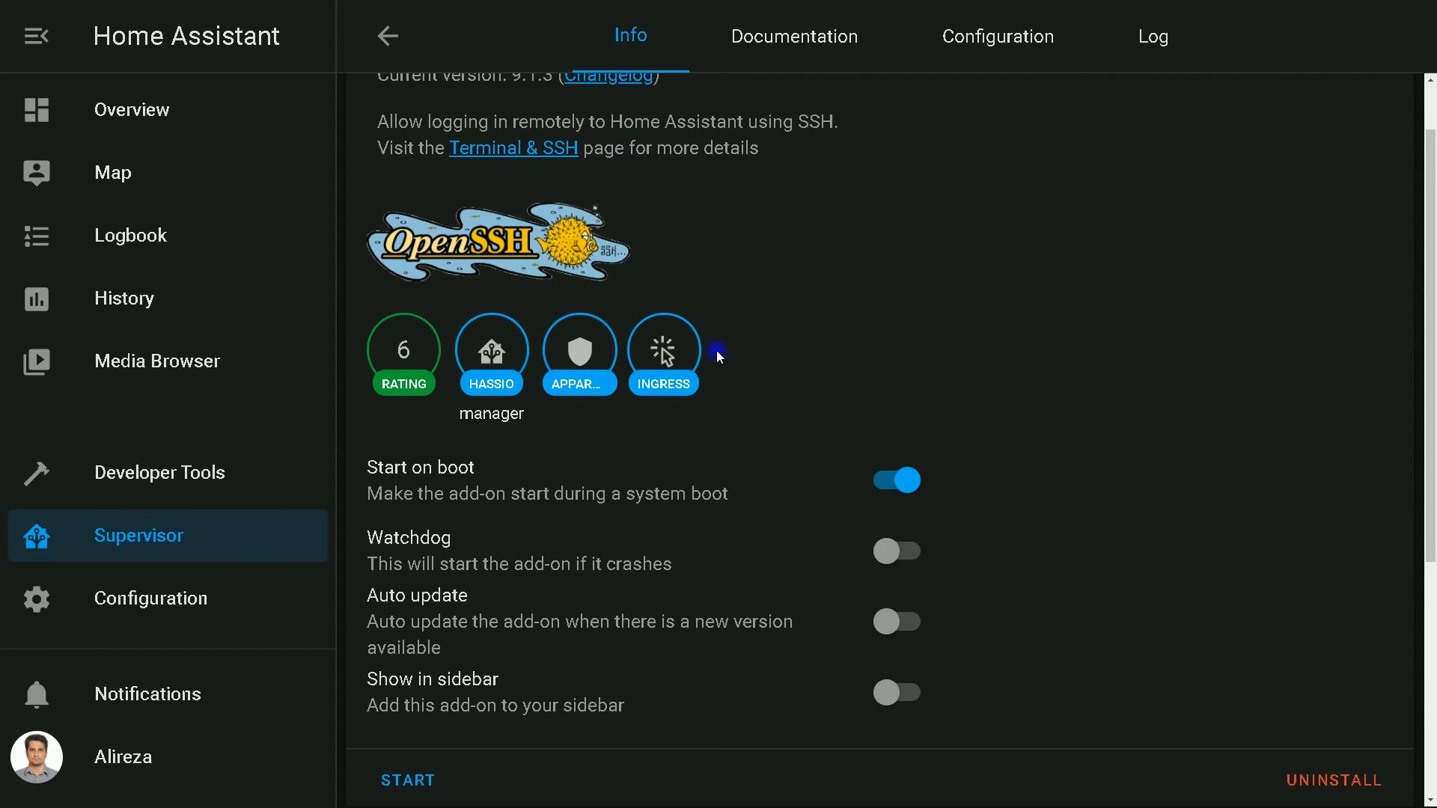
{"action": "scroll", "coordinate": [716, 349], "scroll_direction": "down", "scroll_amount": 4}
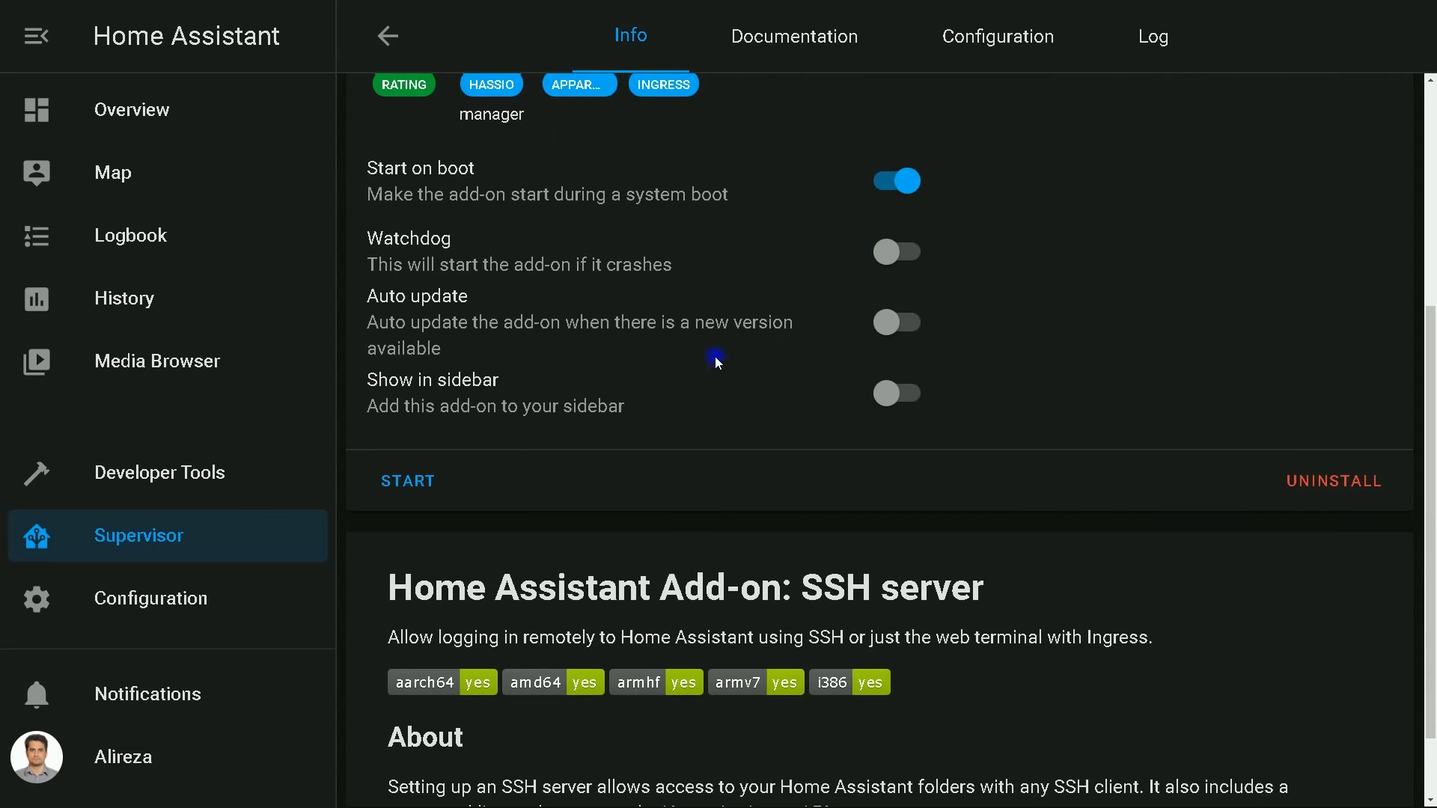
{"action": "left_click", "coordinate": [422, 494]}
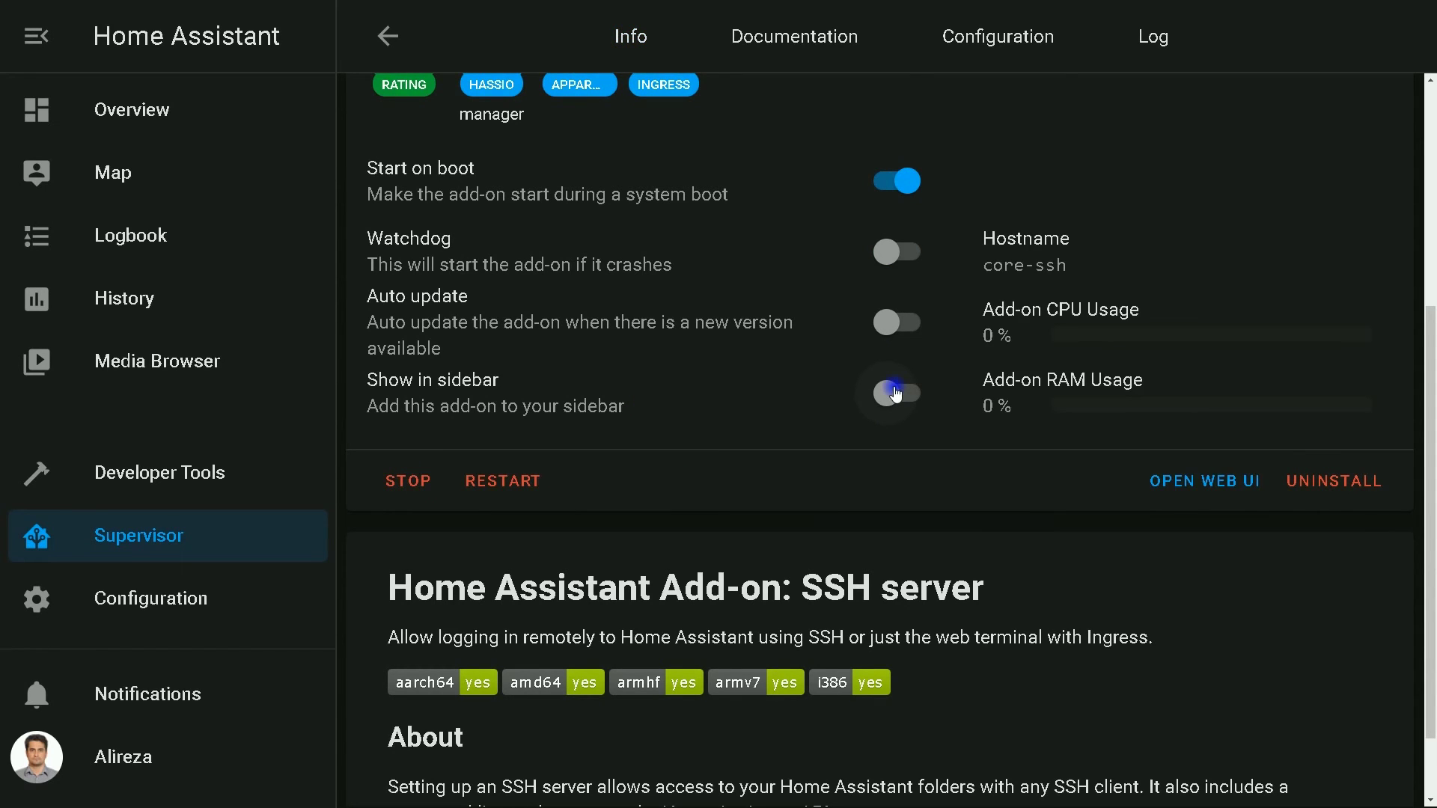
{"action": "scroll", "coordinate": [953, 402], "scroll_direction": "up", "scroll_amount": 5}
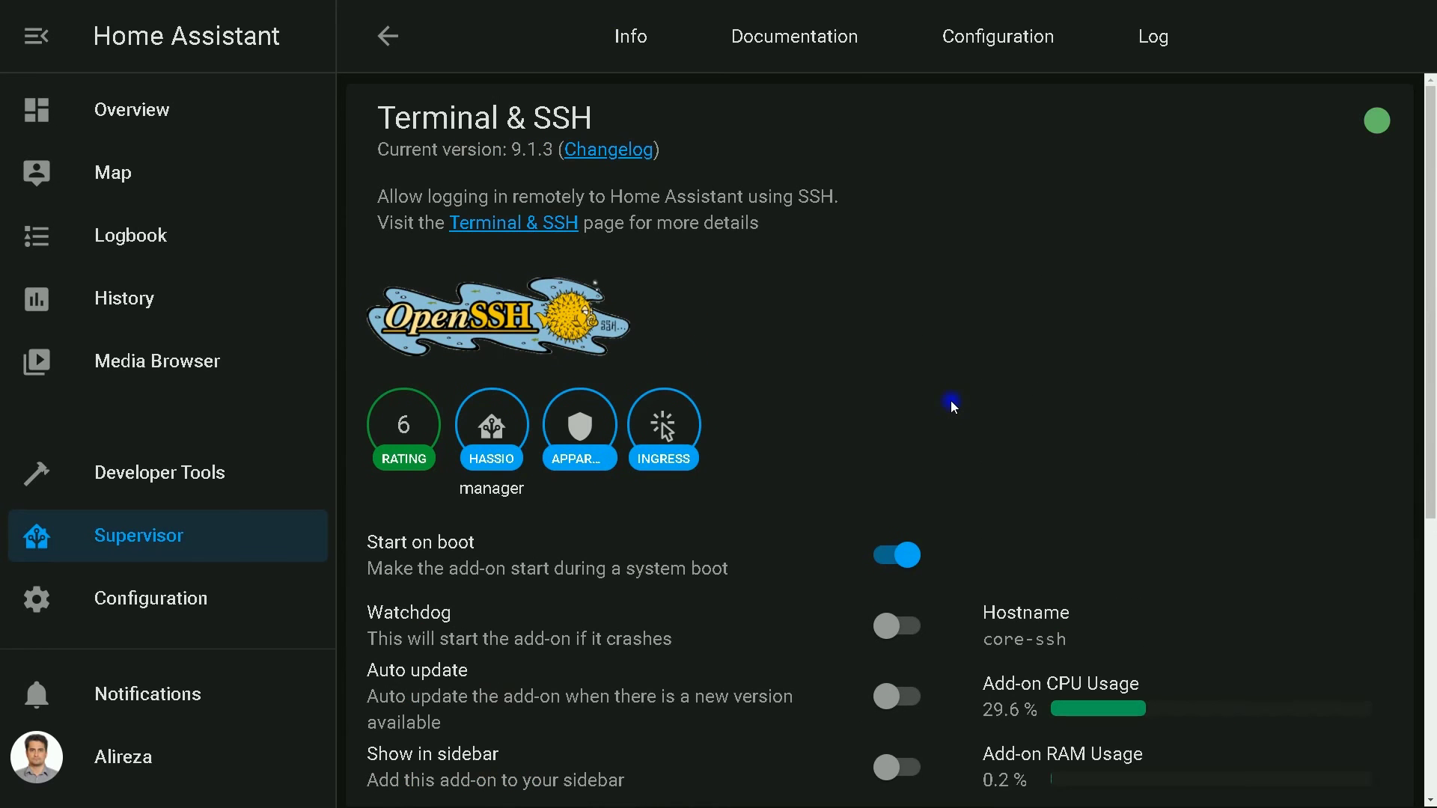
{"action": "scroll", "coordinate": [950, 406], "scroll_direction": "down", "scroll_amount": 5}
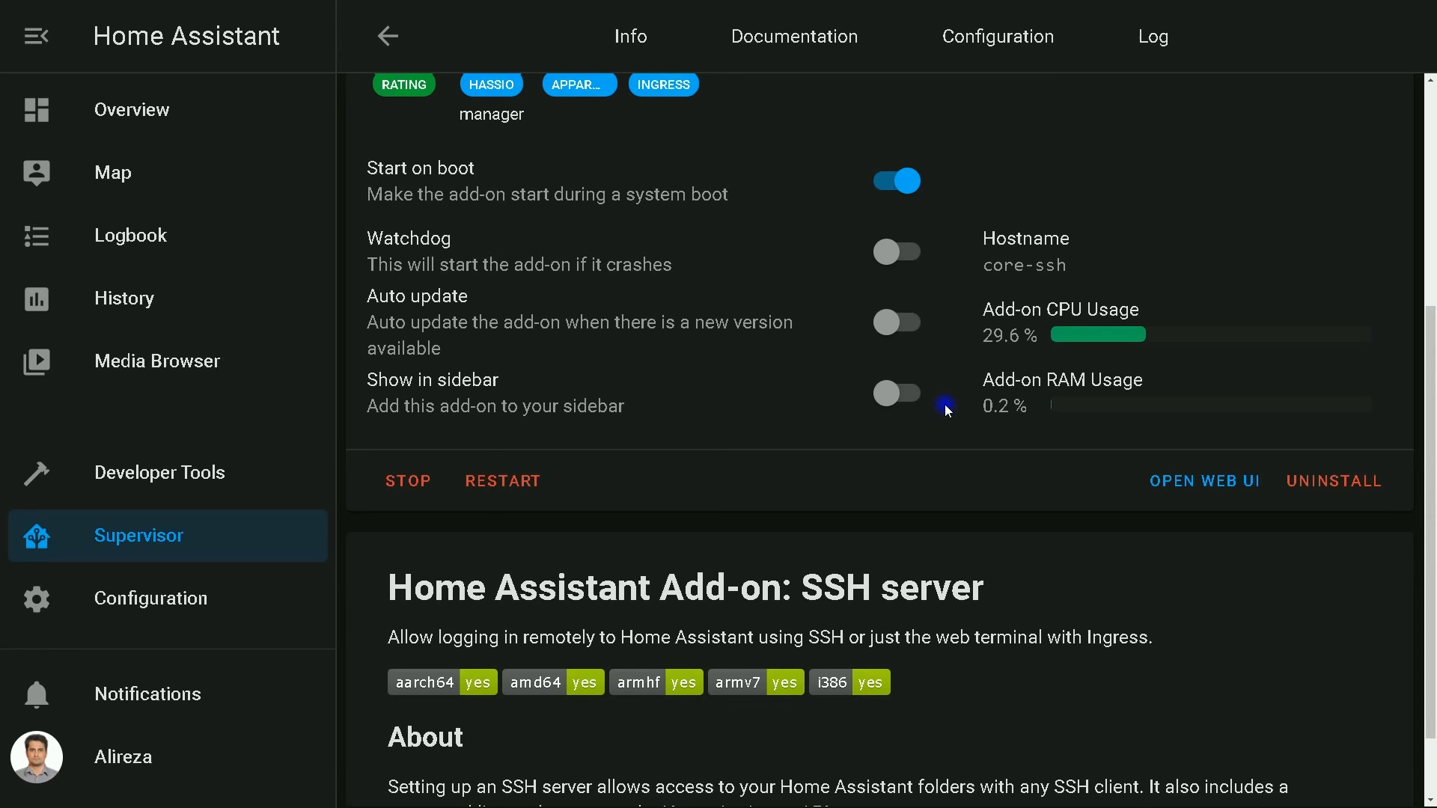
{"action": "key", "text": "super"}
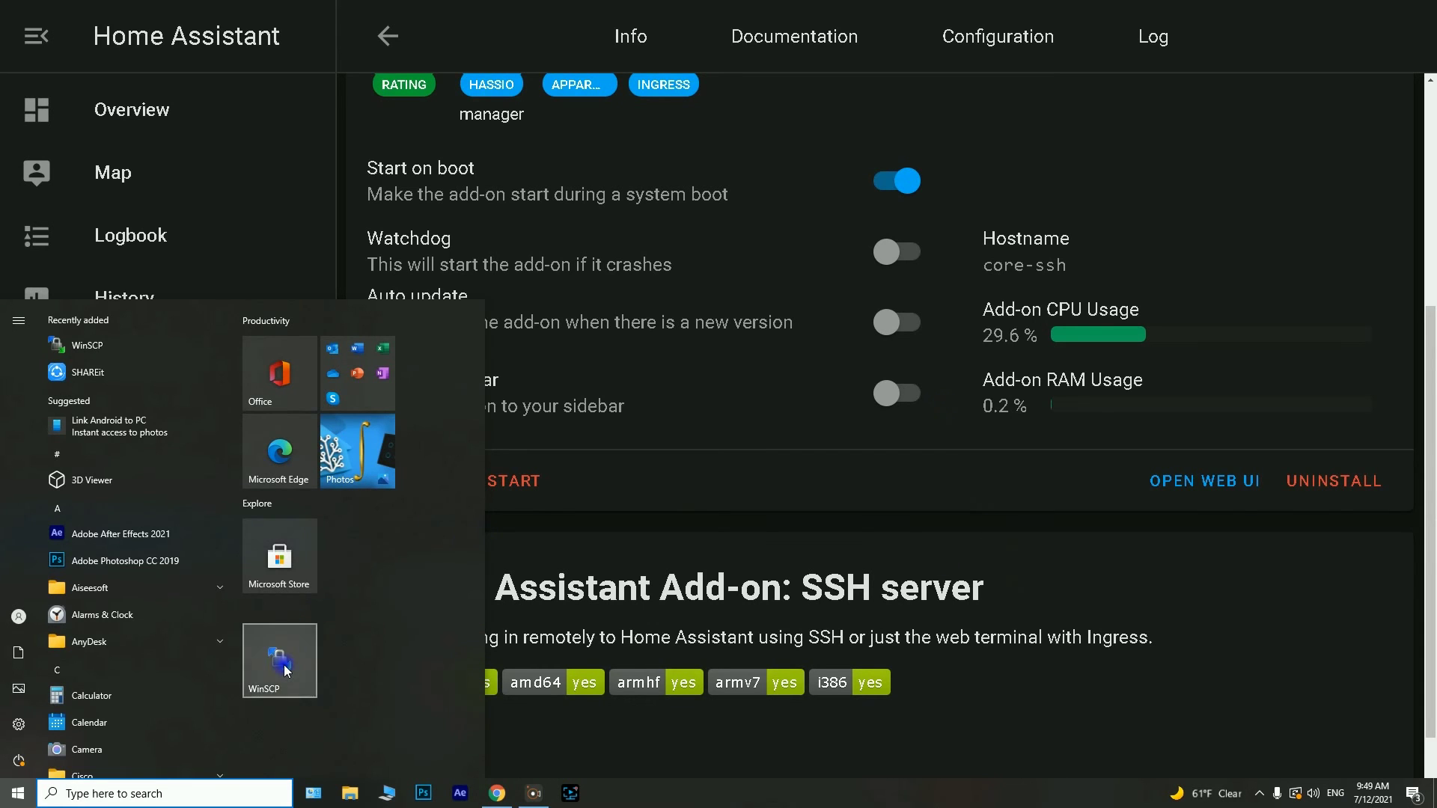
Launch WinSCP and set up an SCP login to host 192.168.11.4
{"action": "left_click", "coordinate": [280, 669]}
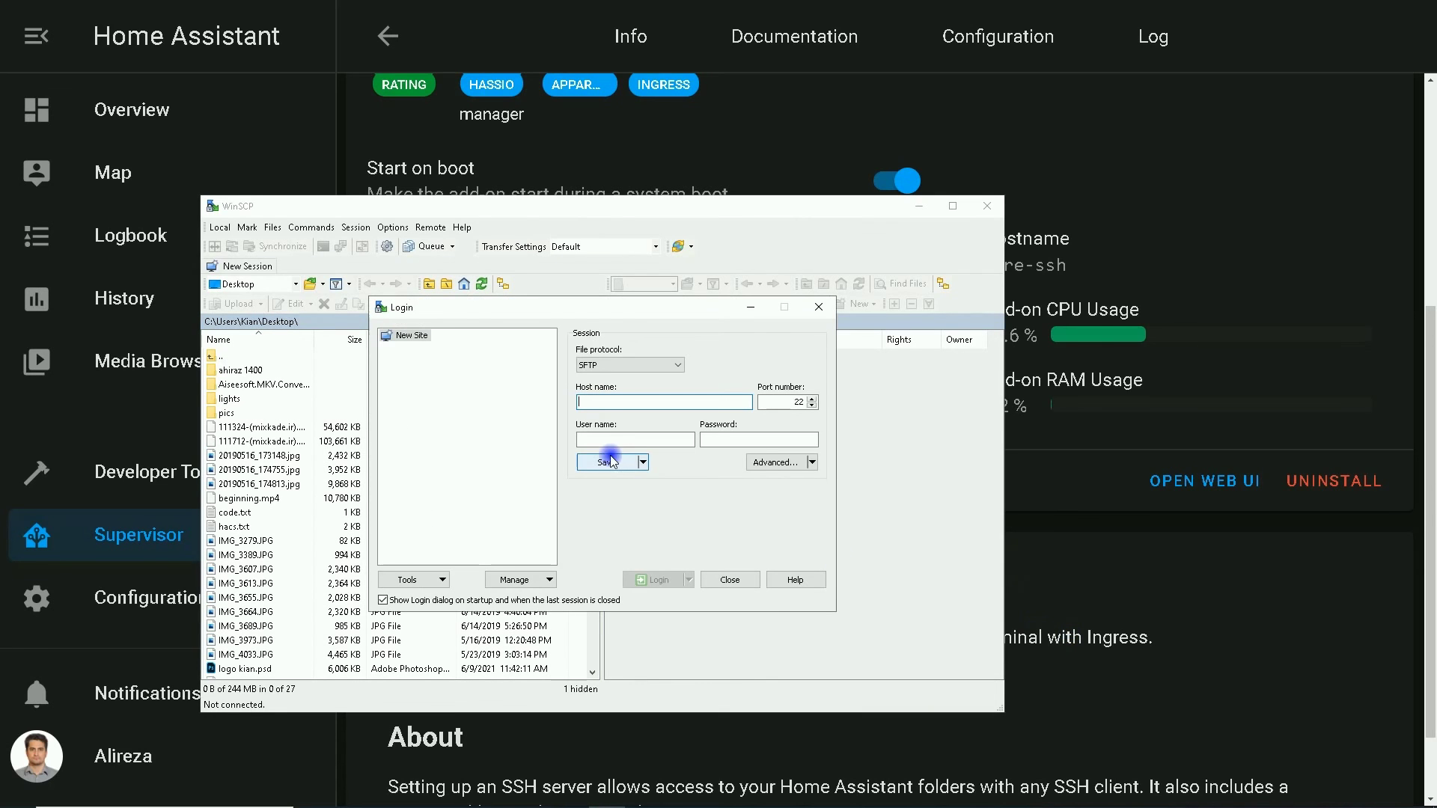
{"action": "left_click", "coordinate": [599, 366]}
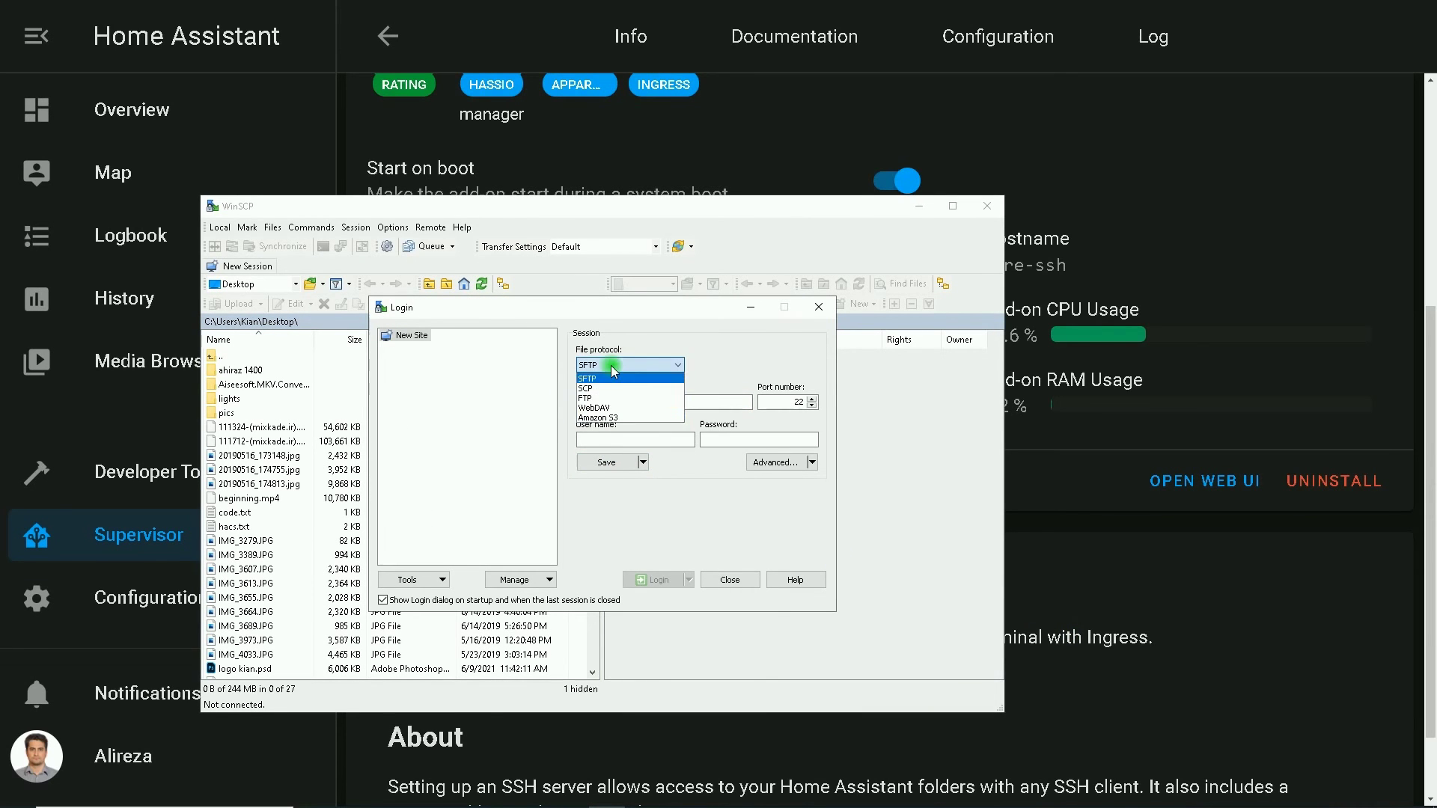
{"action": "left_click", "coordinate": [597, 384]}
{"action": "left_click", "coordinate": [595, 367]}
{"action": "left_click", "coordinate": [594, 379]}
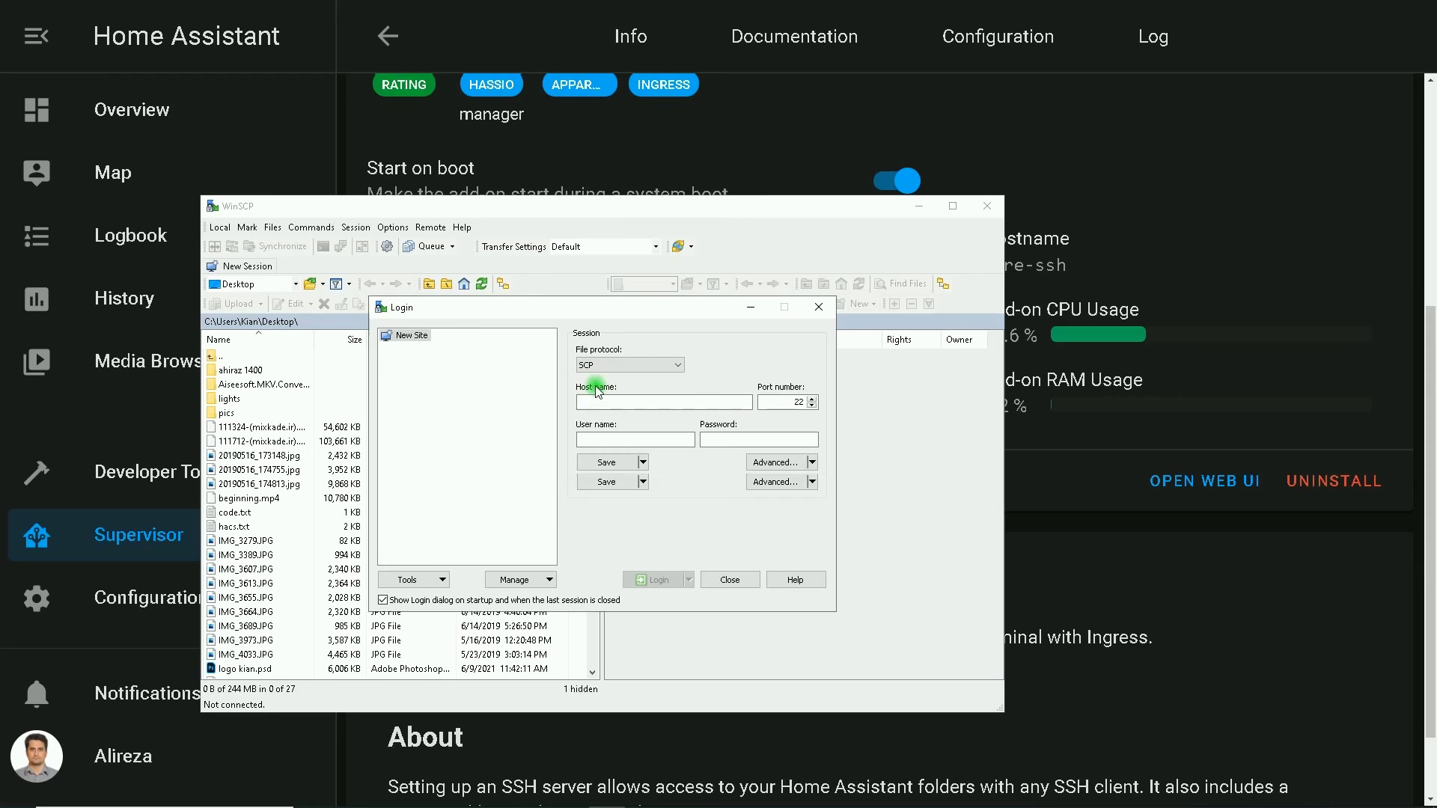
{"action": "type", "text": "192.168"}
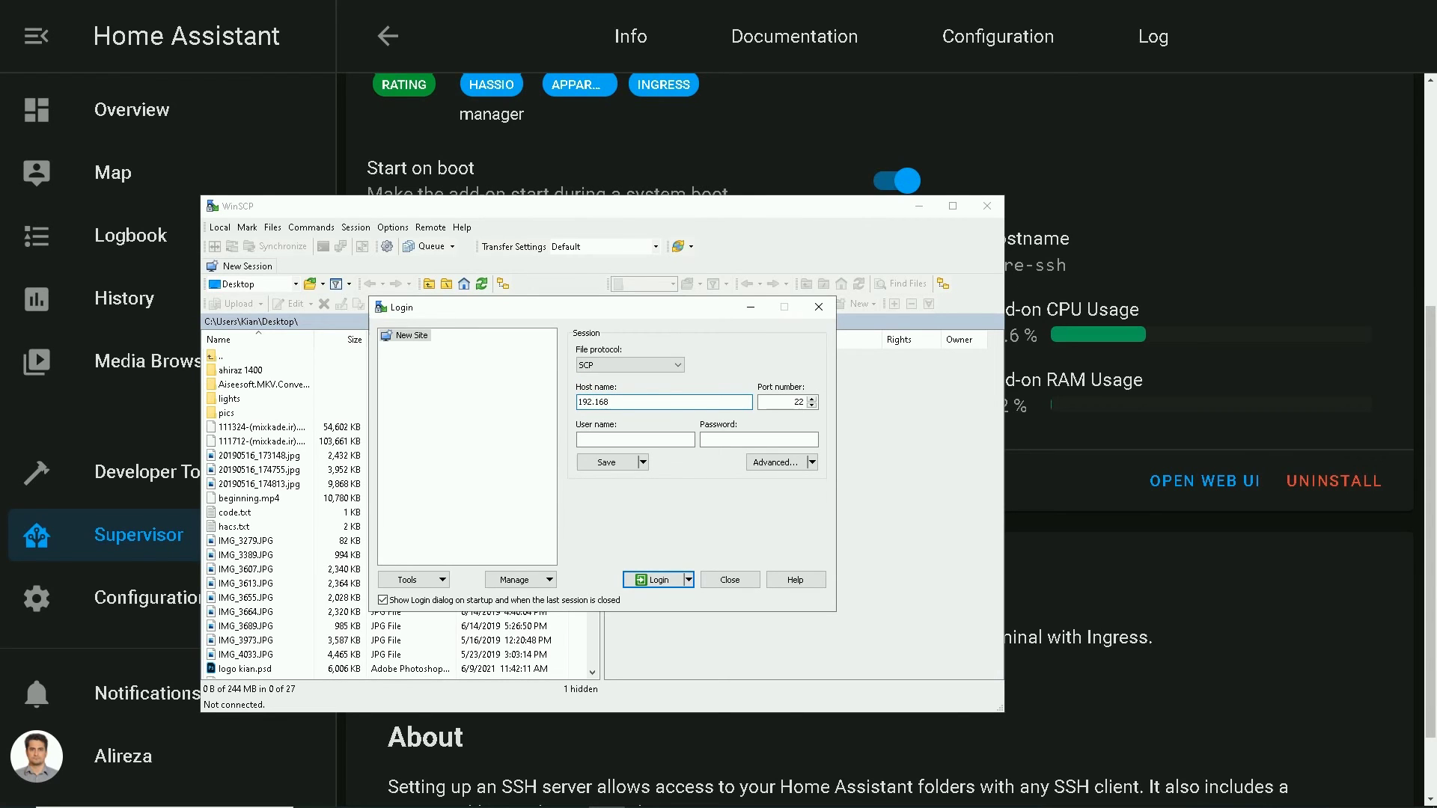
{"action": "type", "text": ".11.4"}
Enter user name root and the account password, then log in
{"action": "left_click", "coordinate": [646, 439]}
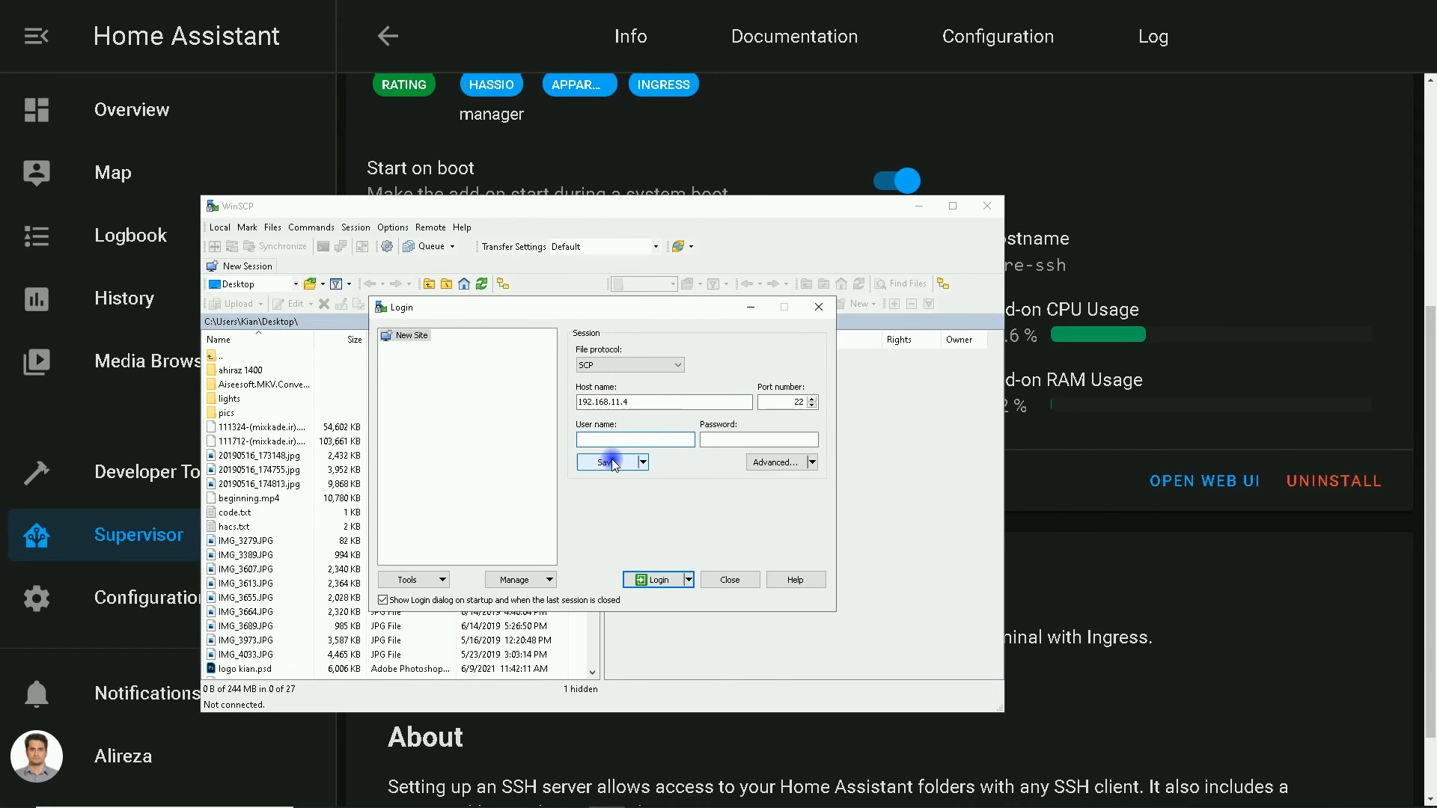
{"action": "type", "text": "root"}
{"action": "left_click", "coordinate": [758, 440]}
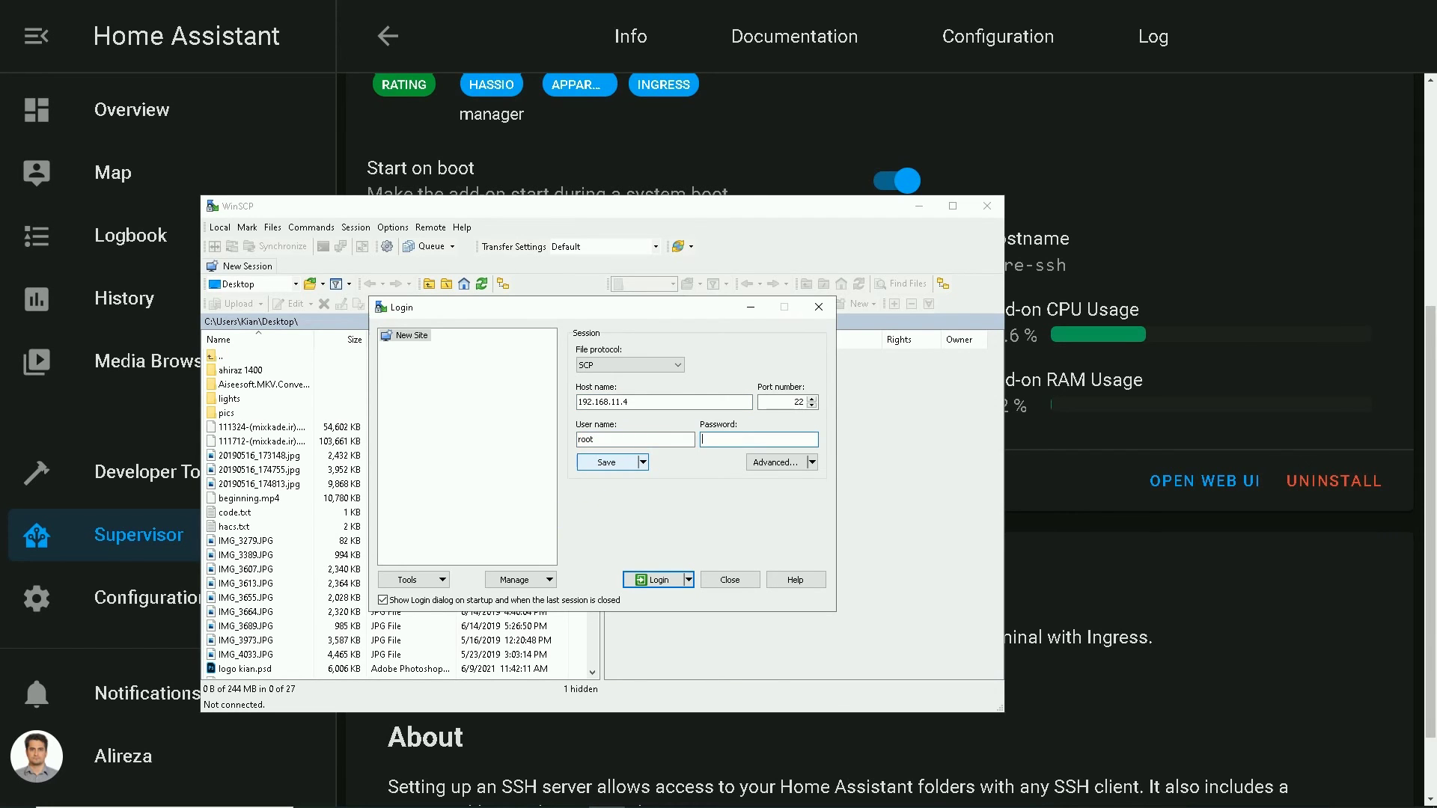
{"action": "type", "text": "•••••••••••"}
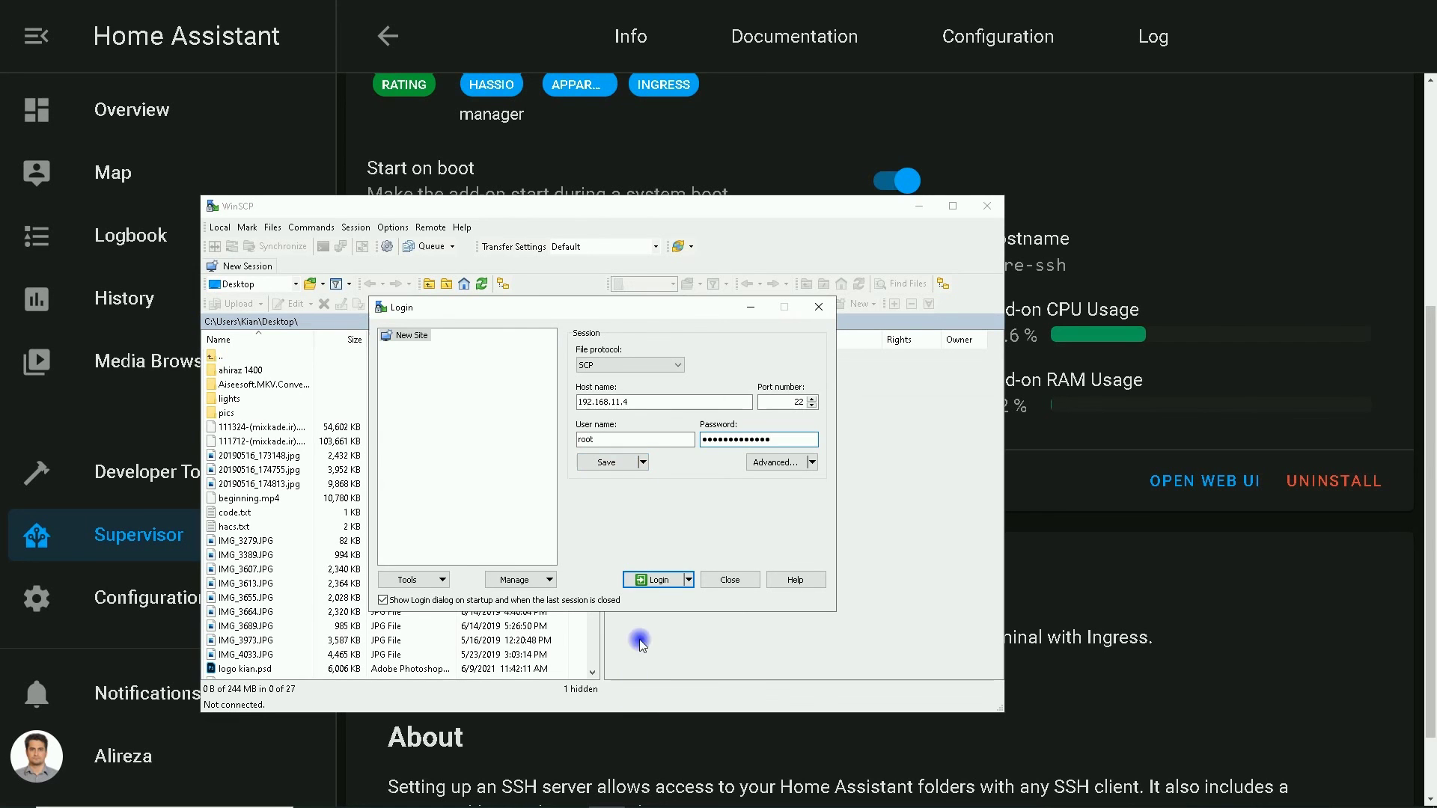
{"action": "left_click", "coordinate": [653, 580]}
Accept the host key warning to finish connecting to 192.168.11.4
{"action": "left_click", "coordinate": [494, 598]}
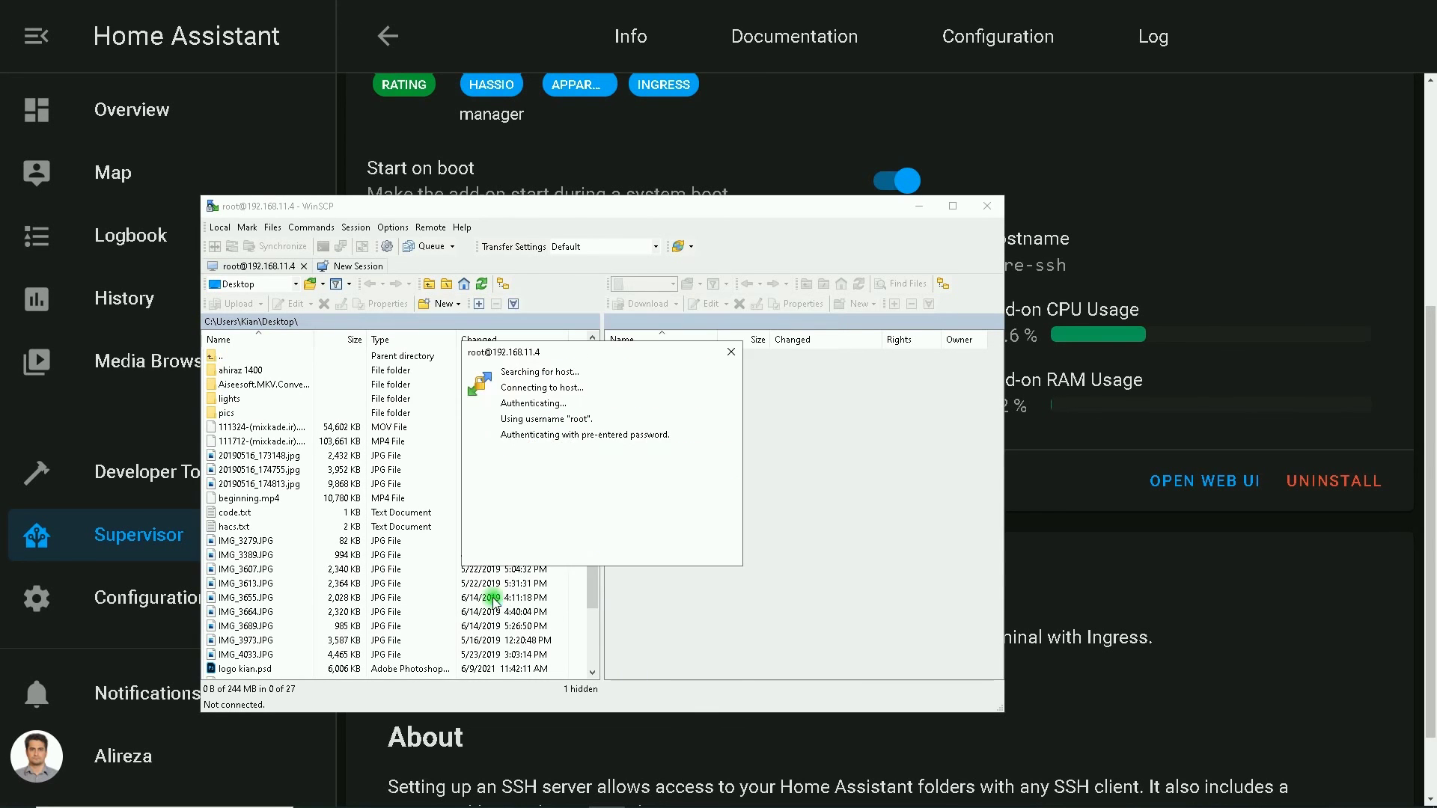